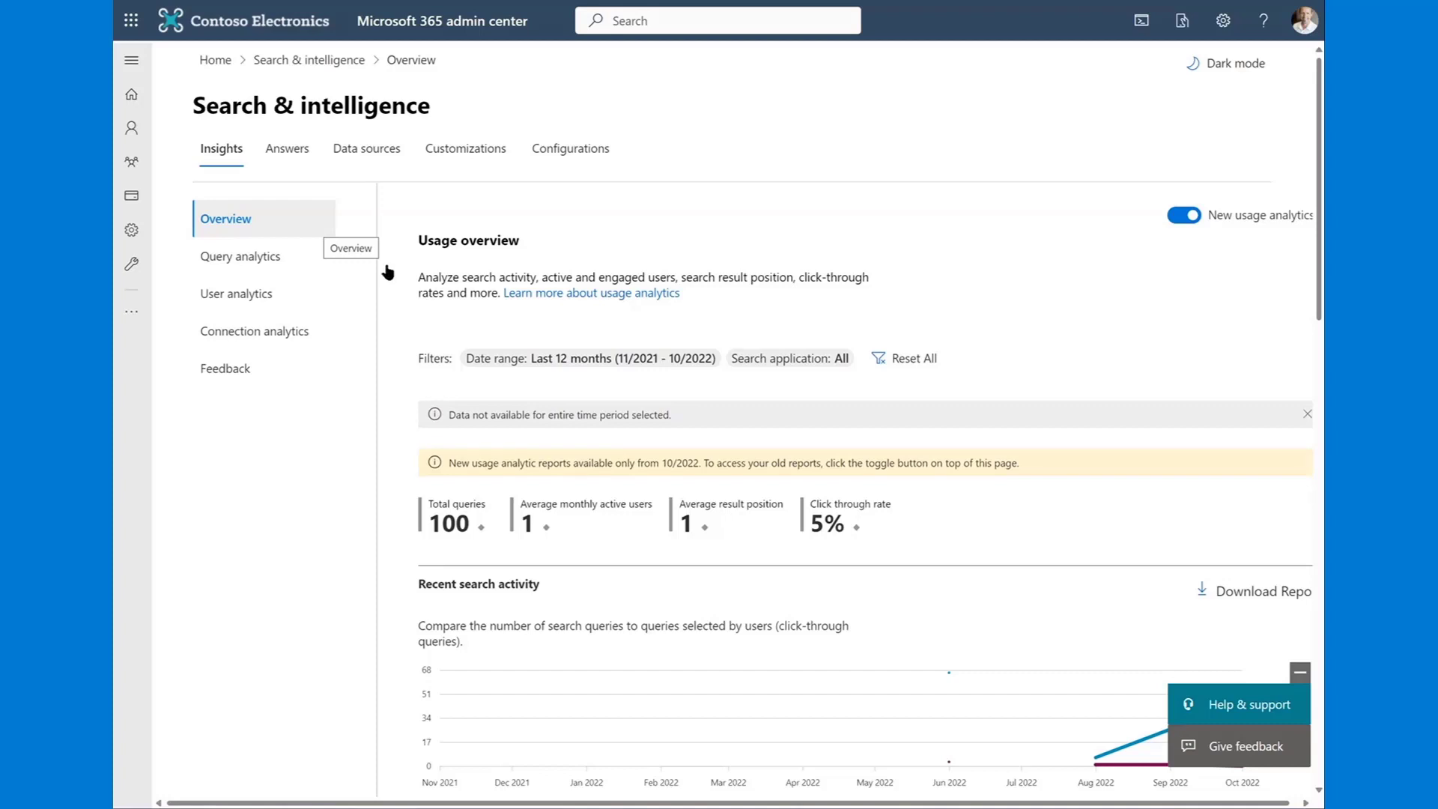
scroll(523, 223, "down", 3)
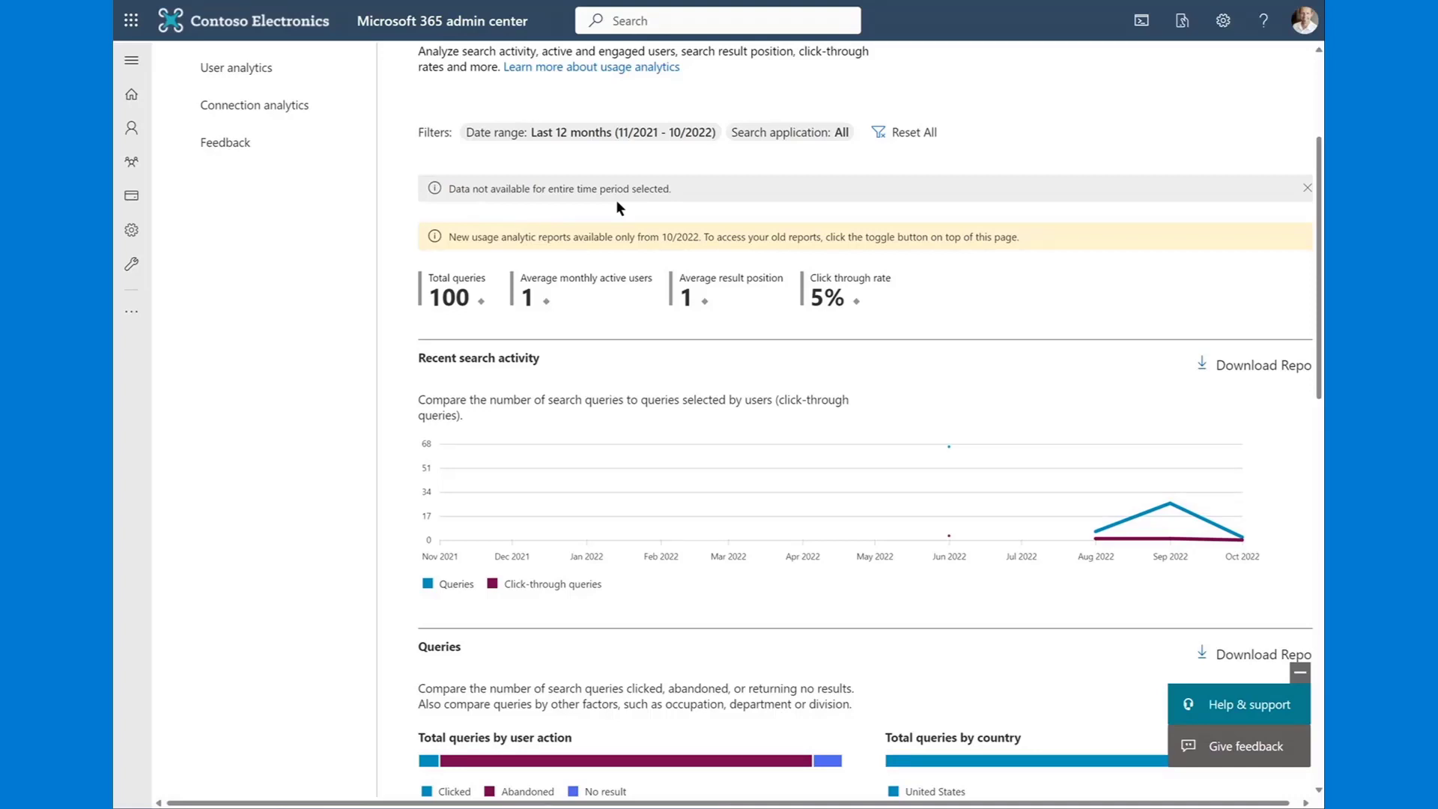
scroll(1129, 118, "up", 3)
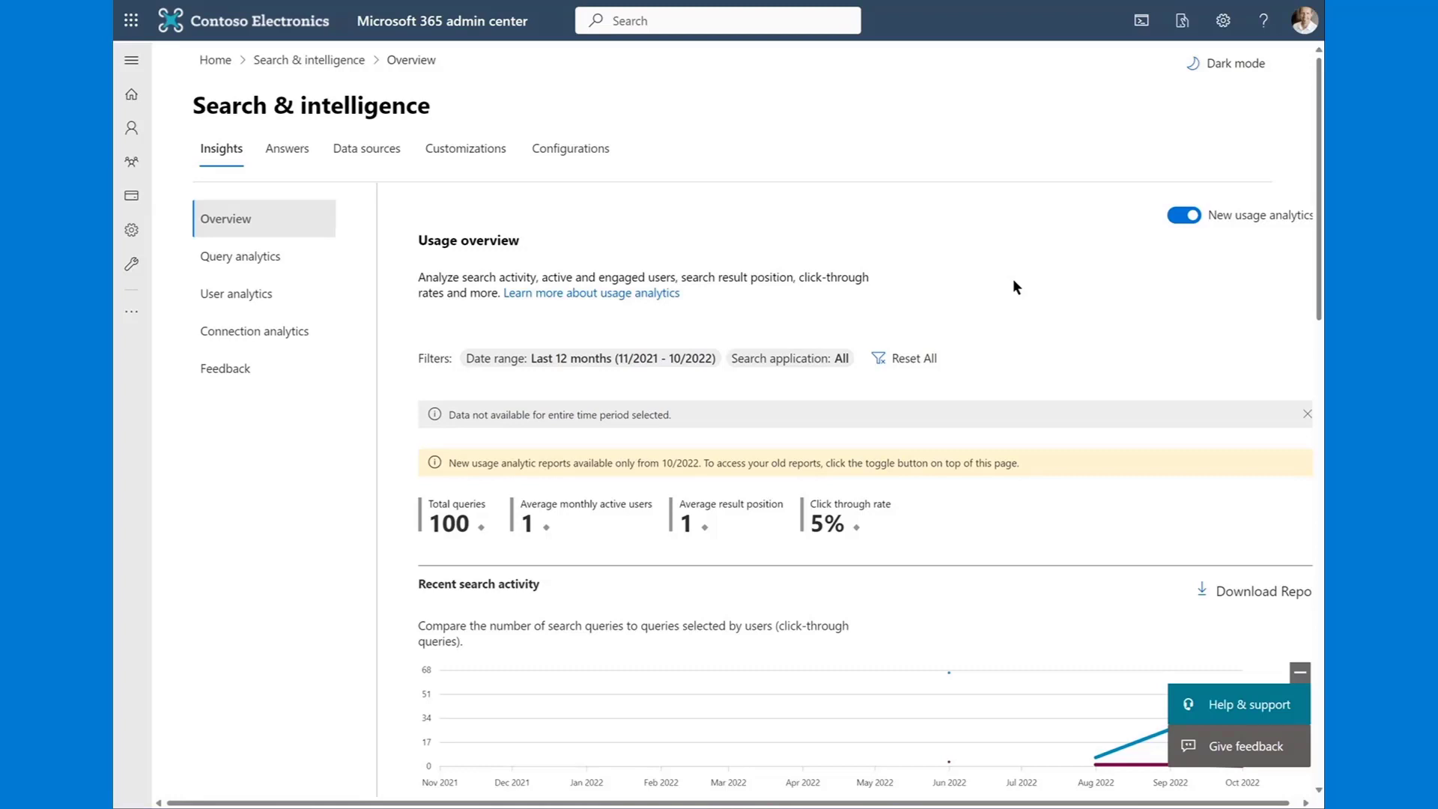
scroll(828, 284, "down", 3)
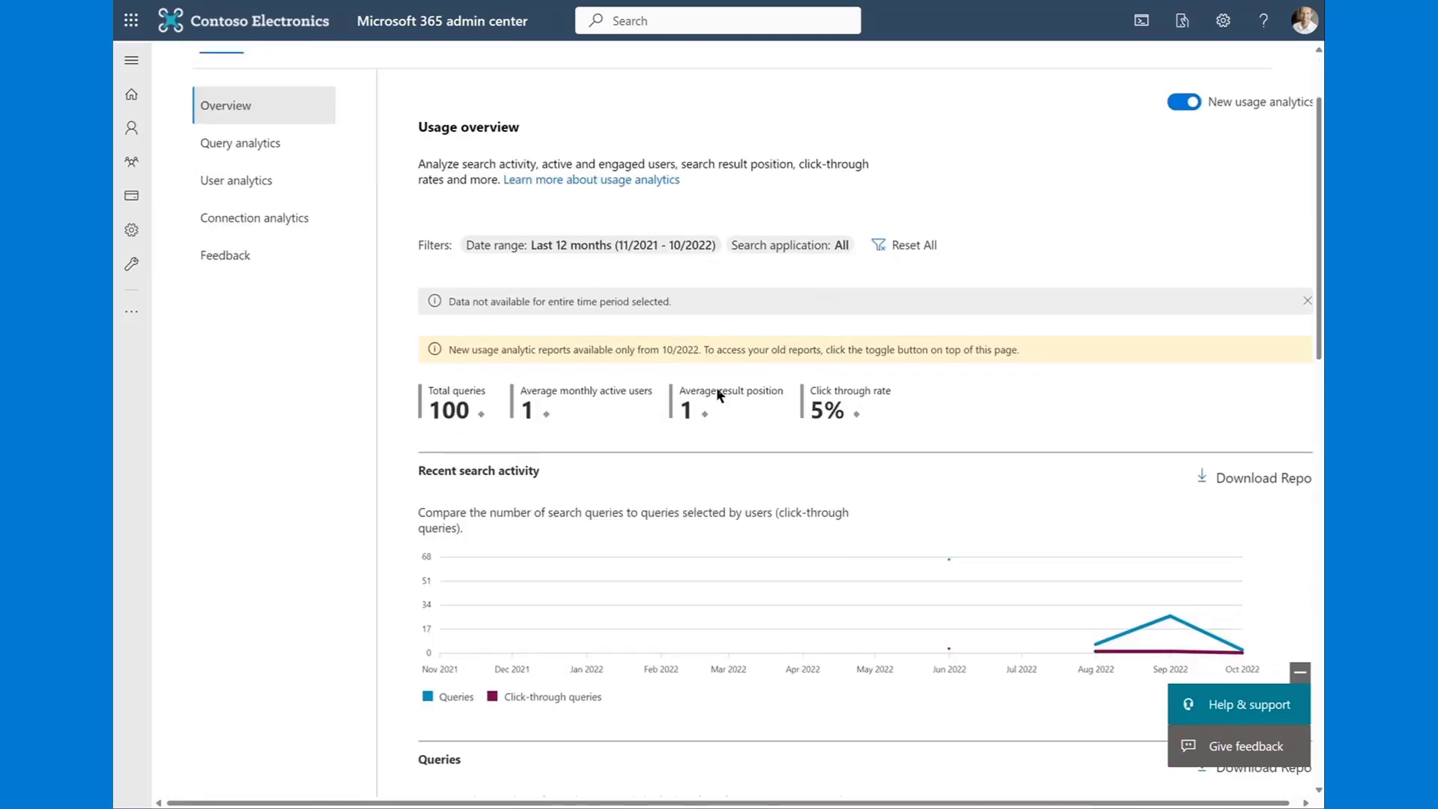
scroll(716, 386, "down", 3)
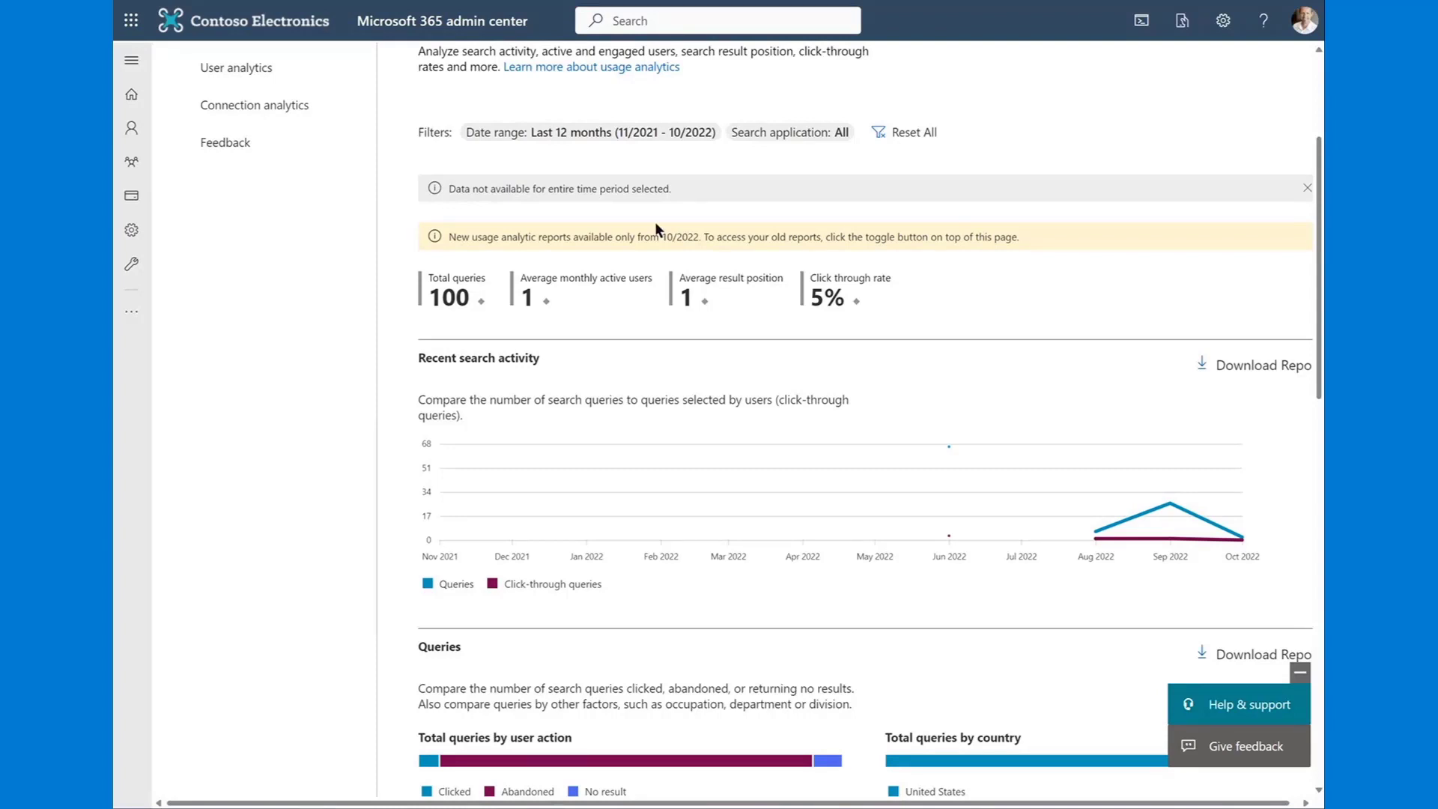
scroll(654, 222, "down", 6)
mouse_move(535, 306)
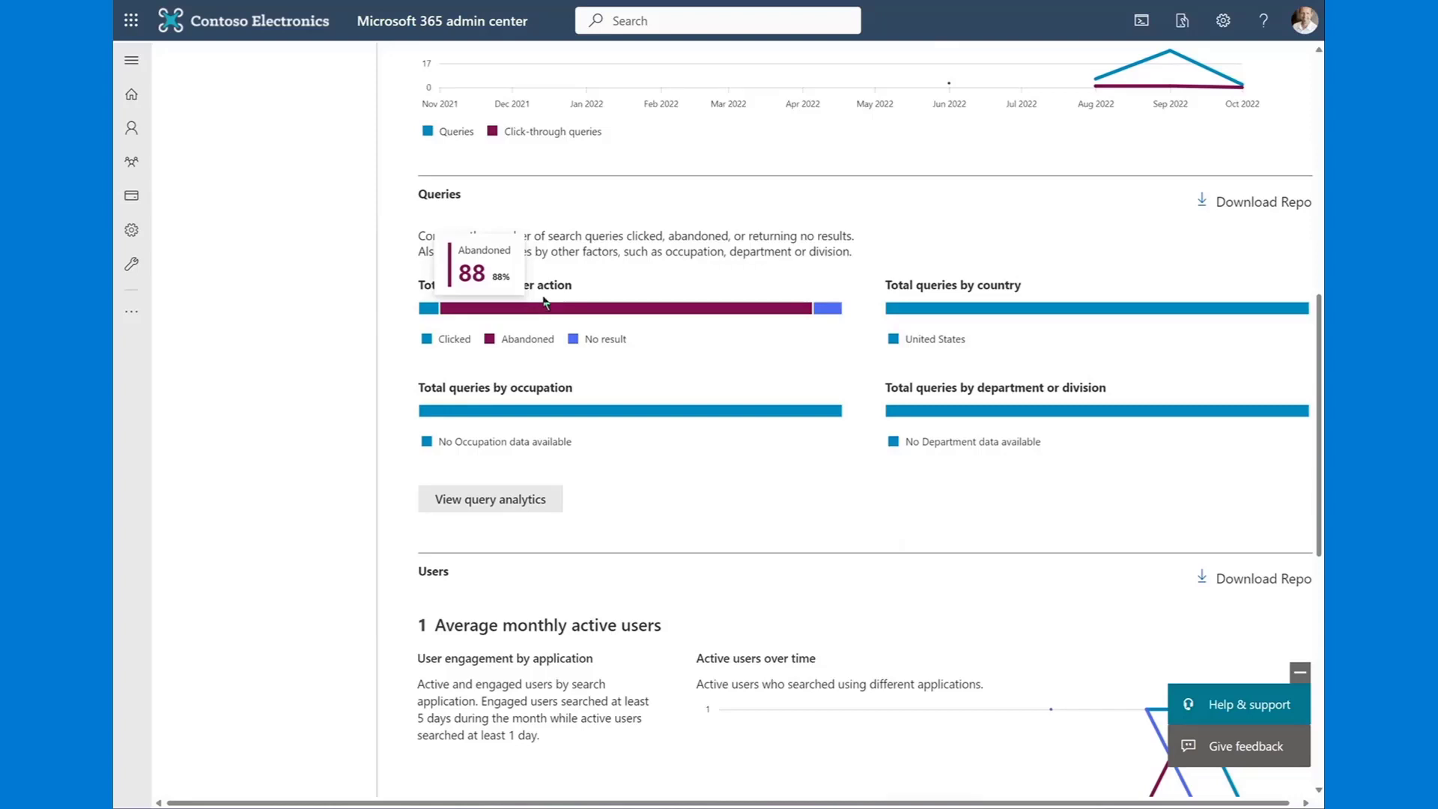
mouse_move(428, 312)
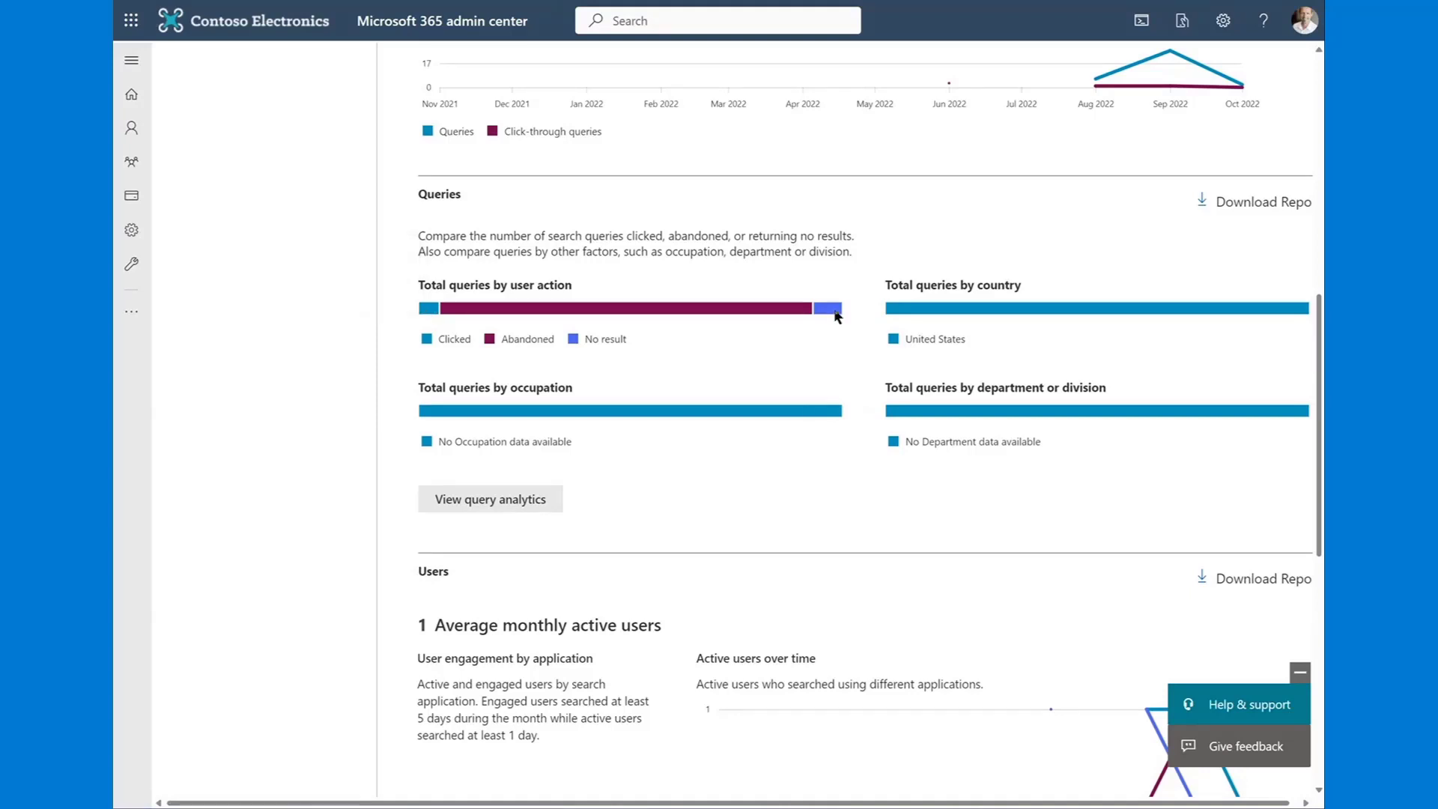
mouse_move(836, 318)
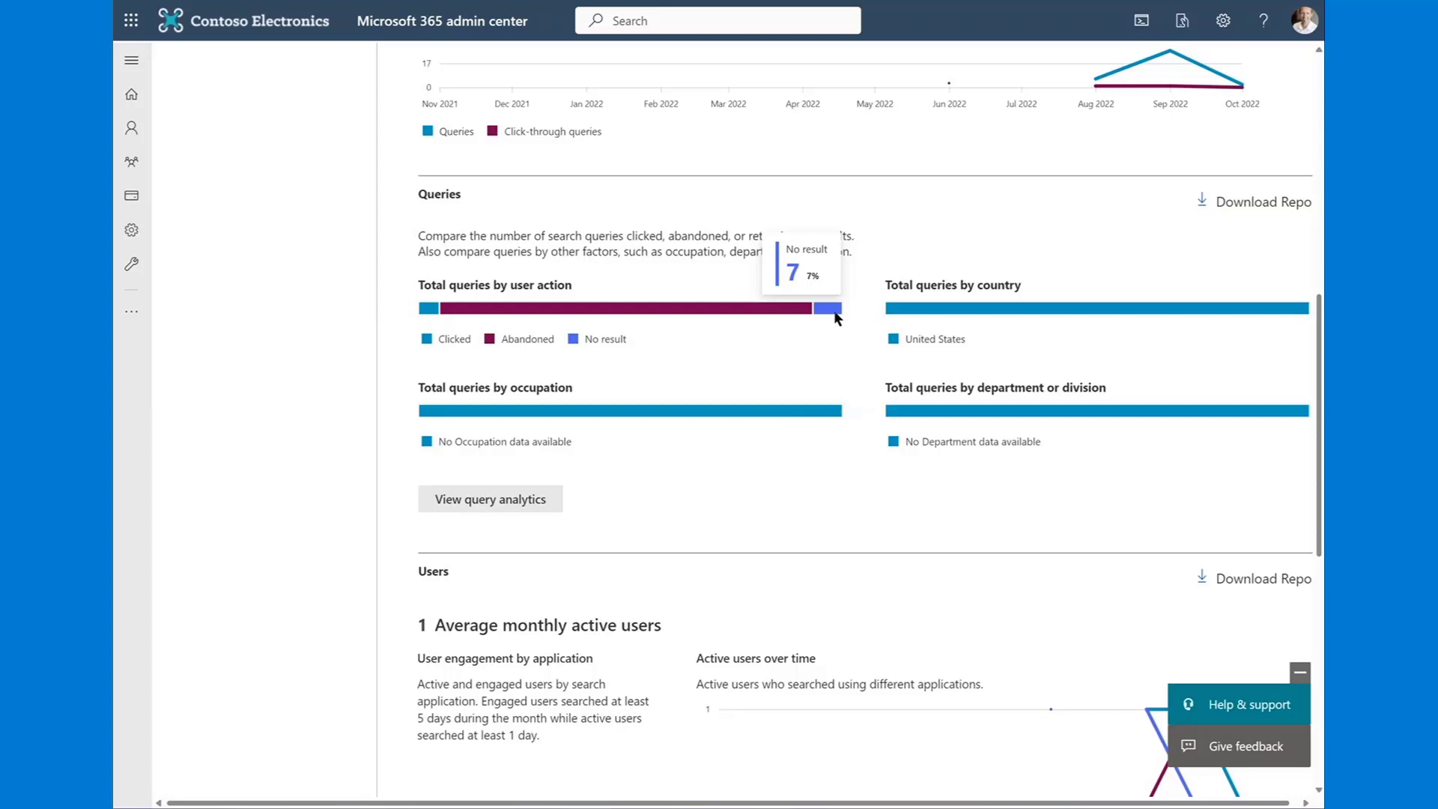
mouse_move(707, 311)
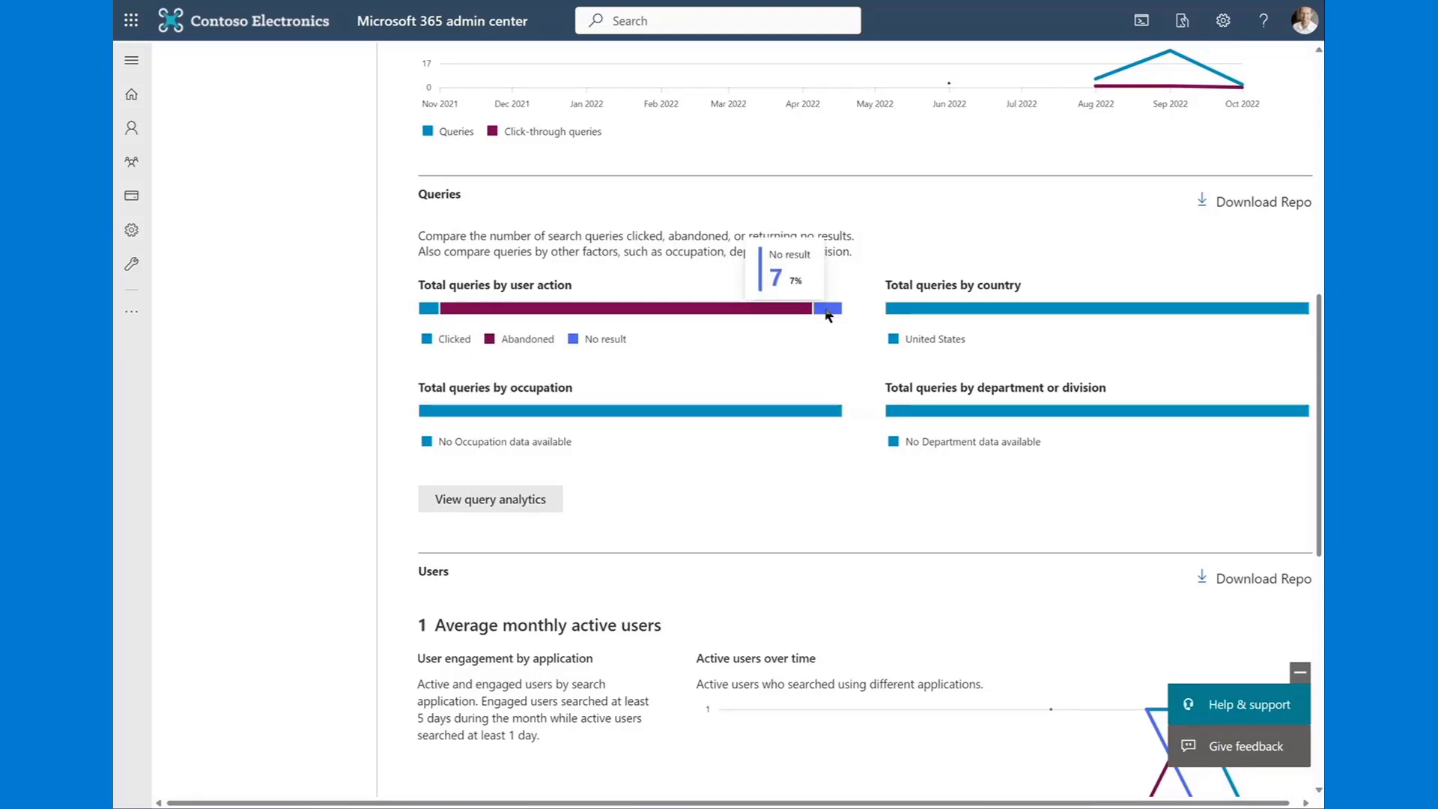
mouse_move(652, 318)
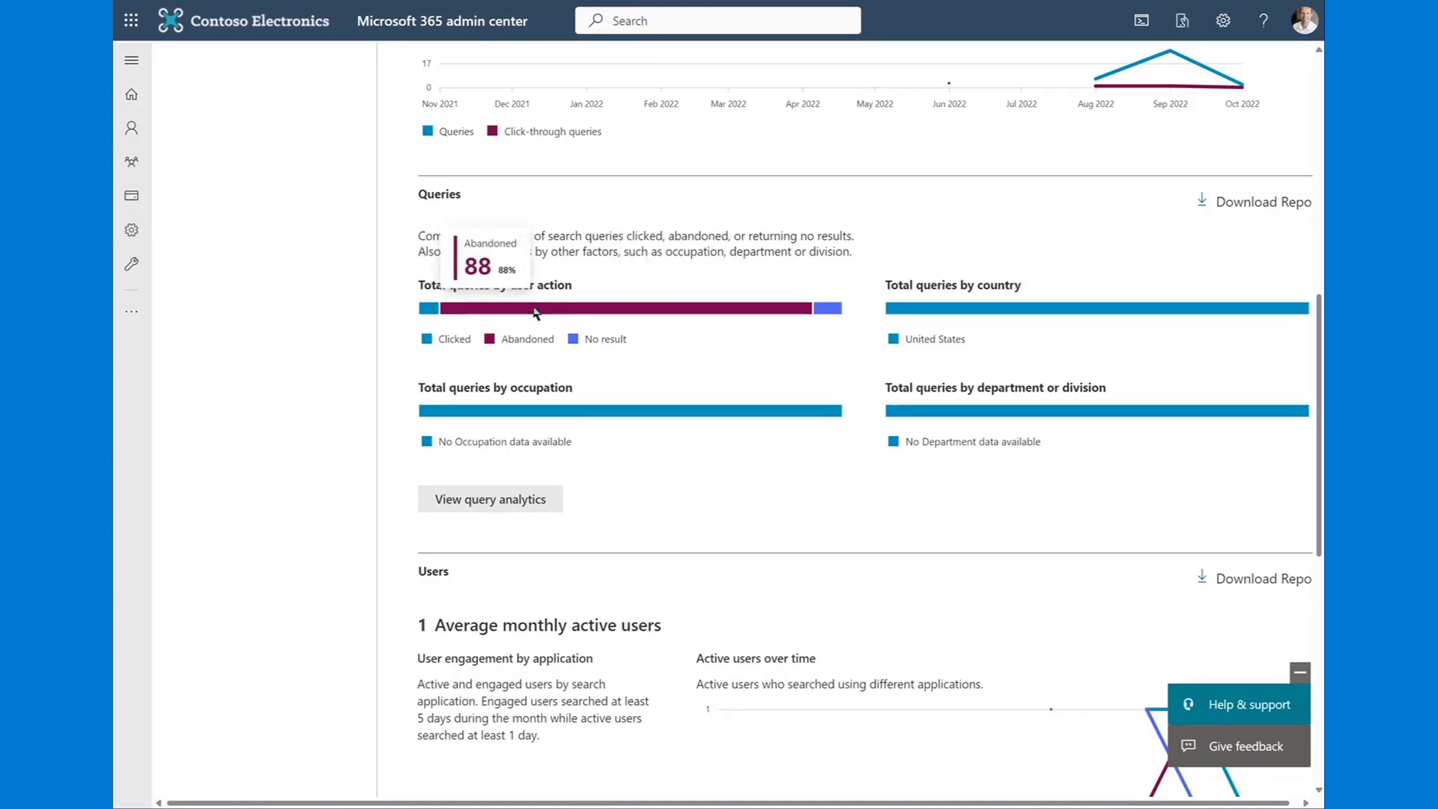
mouse_move(942, 310)
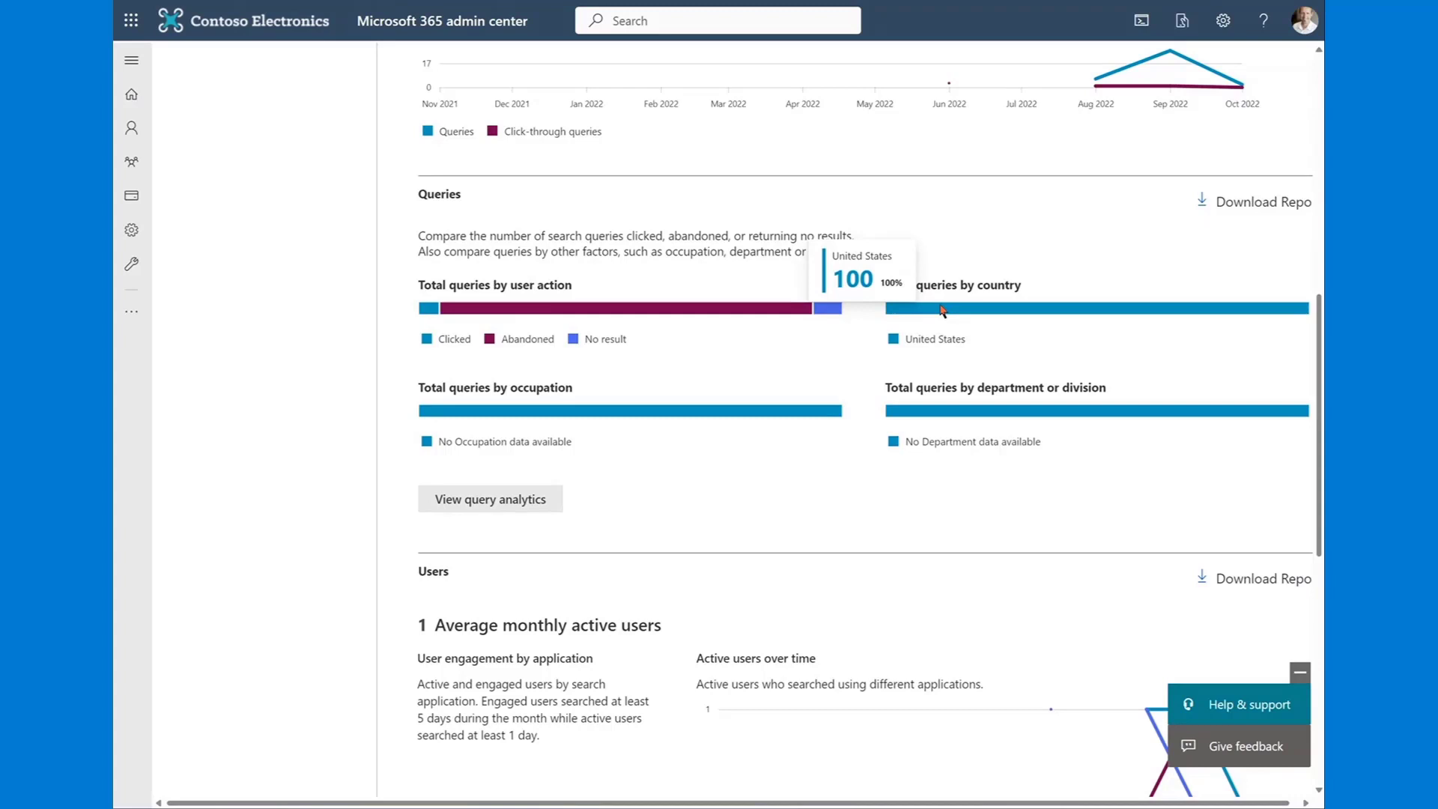
mouse_move(603, 414)
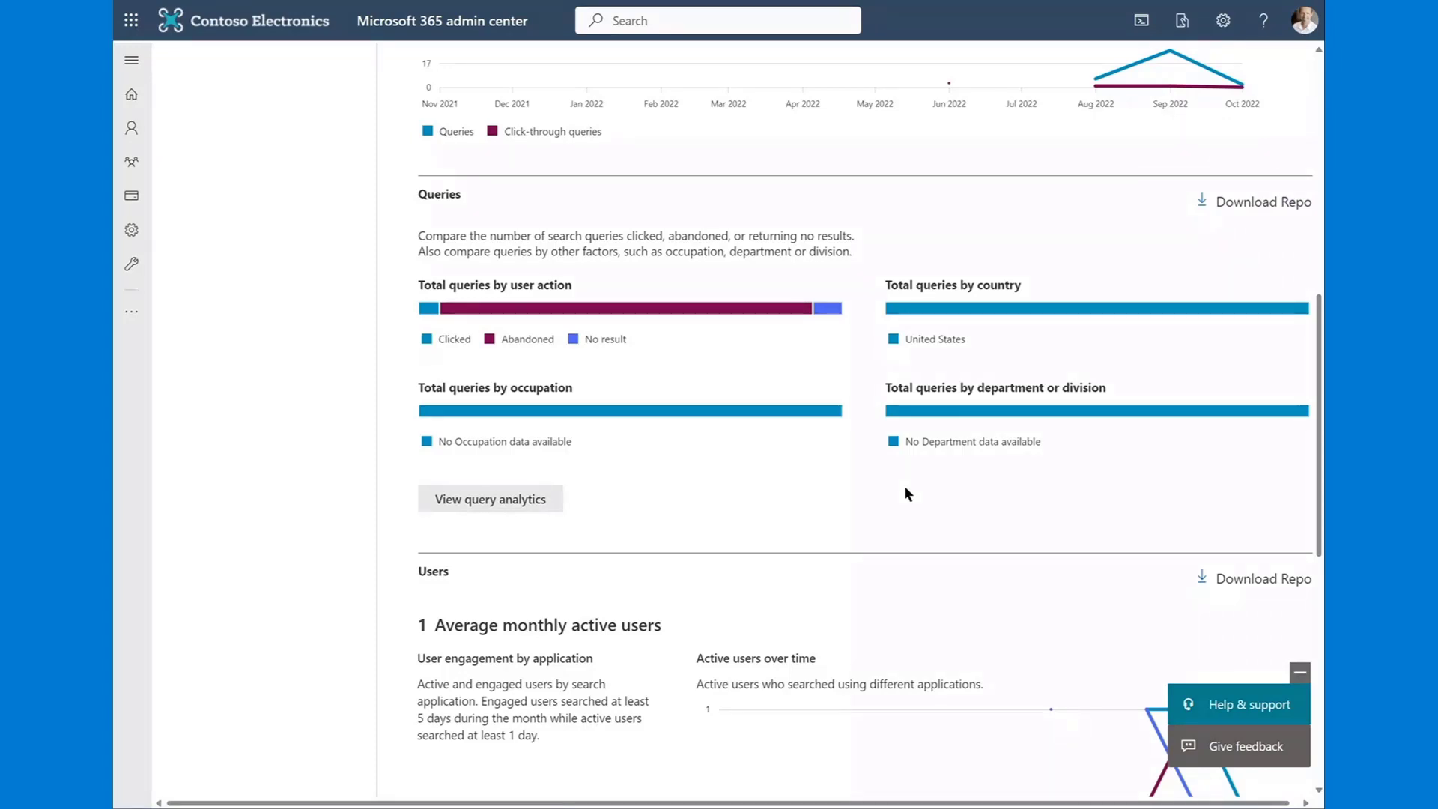
scroll(816, 498, "down", 5)
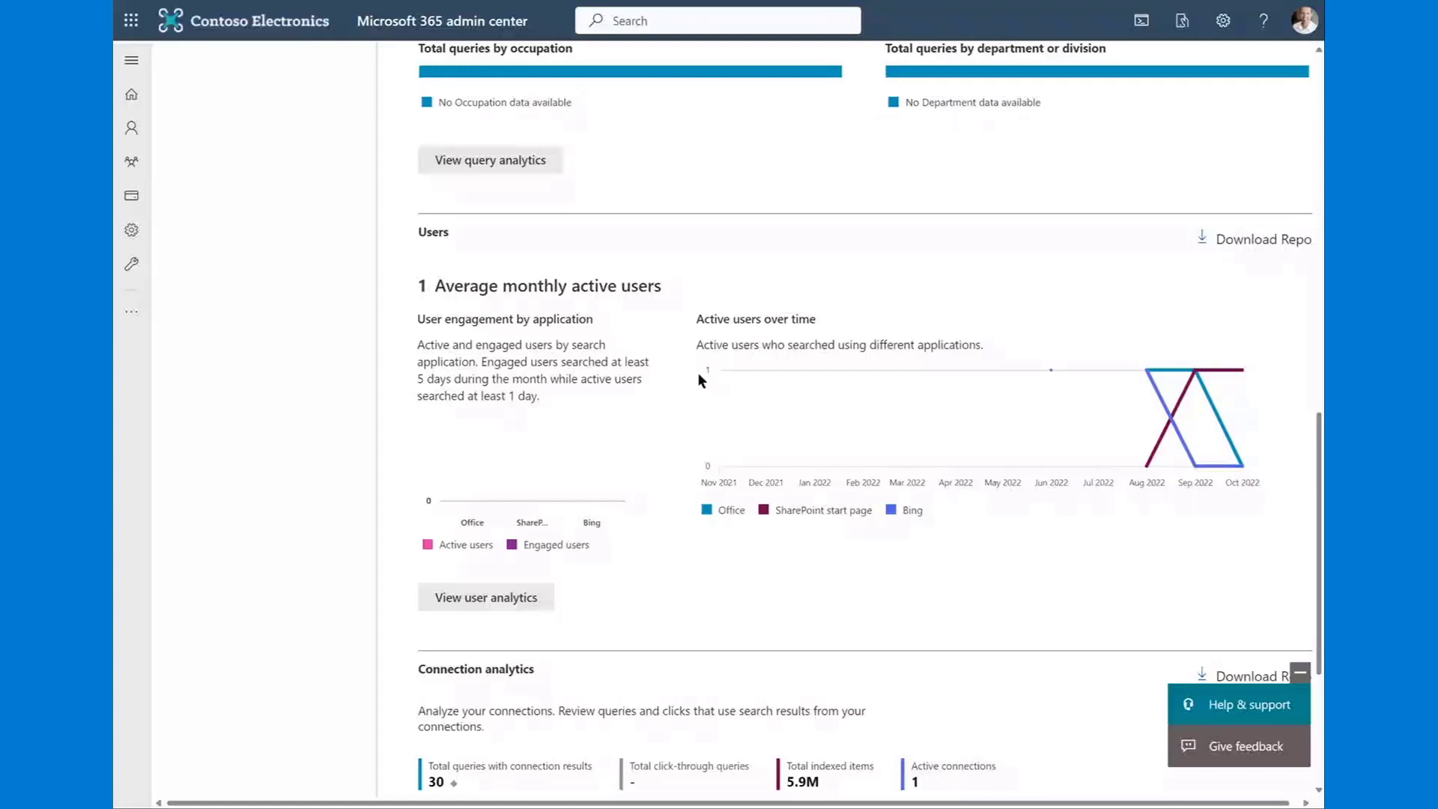
left_click(734, 511)
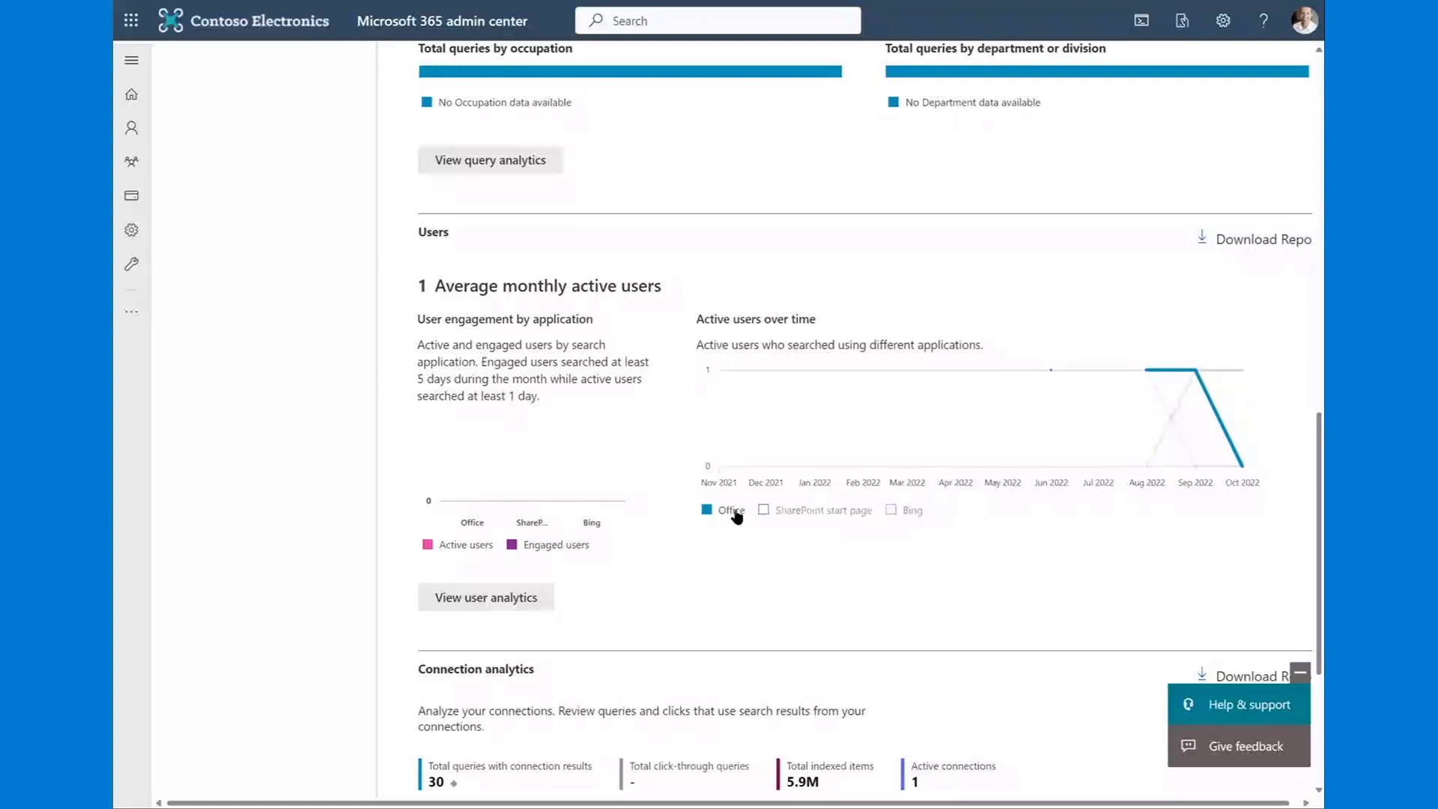
left_click(733, 512)
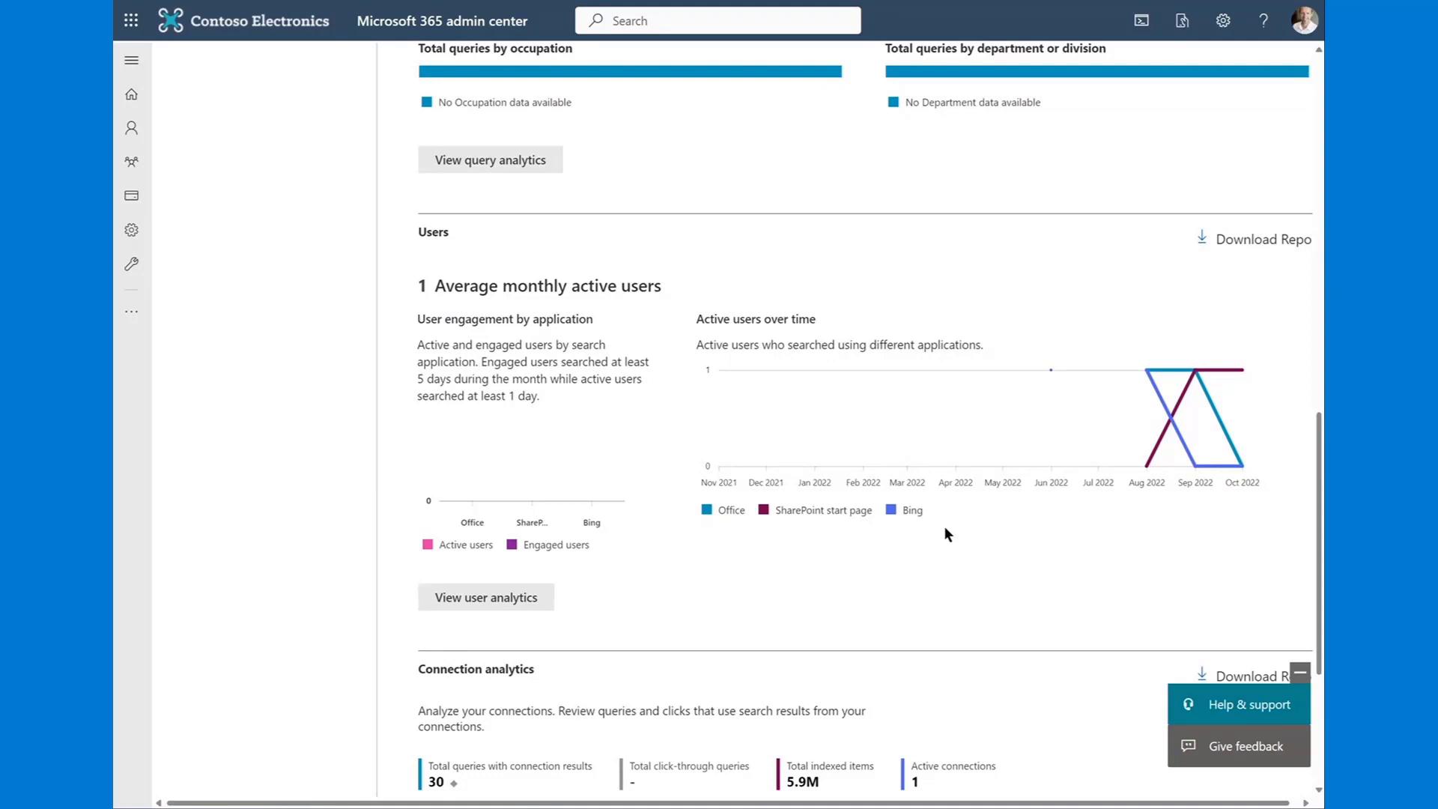
scroll(945, 533, "down", 3)
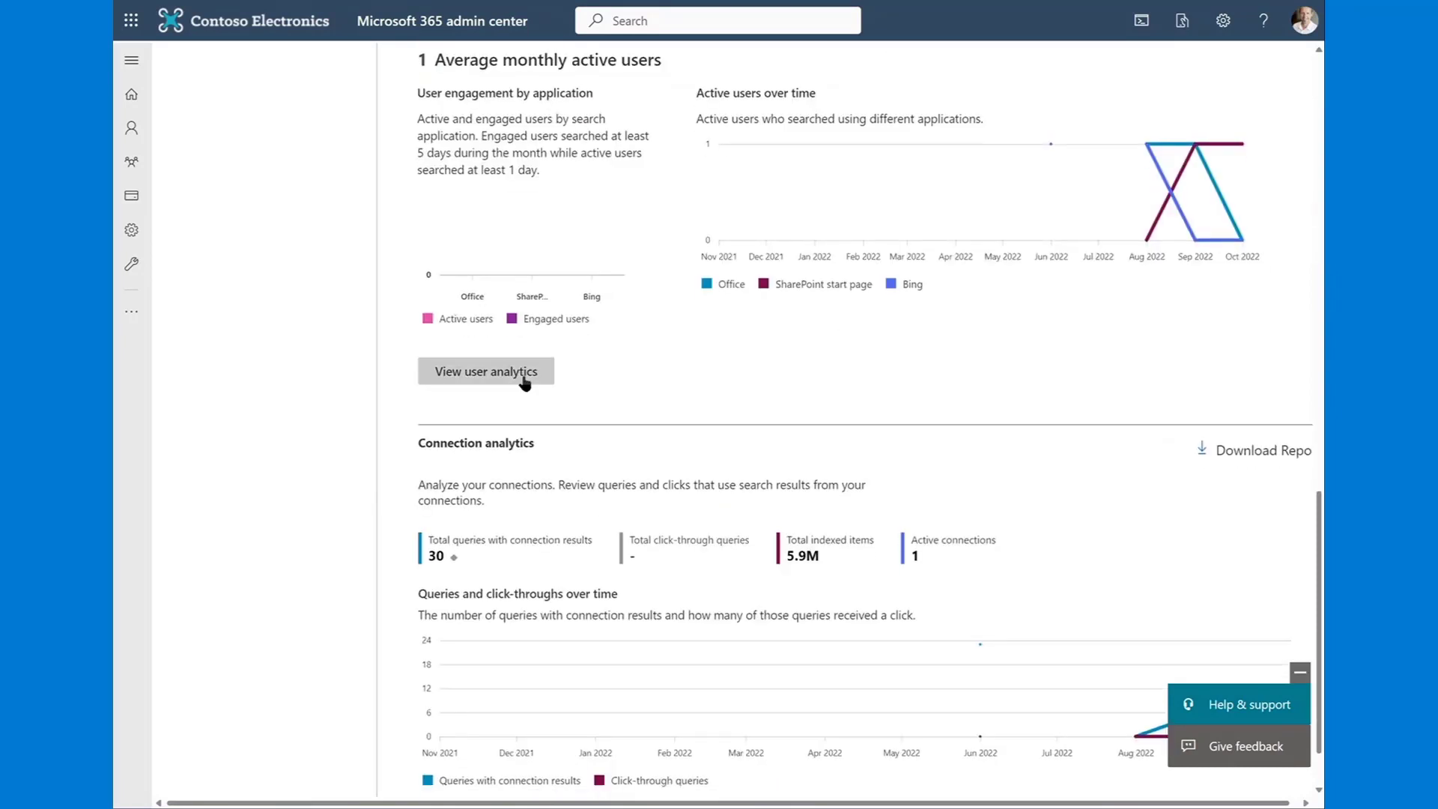
scroll(524, 382, "down", 1)
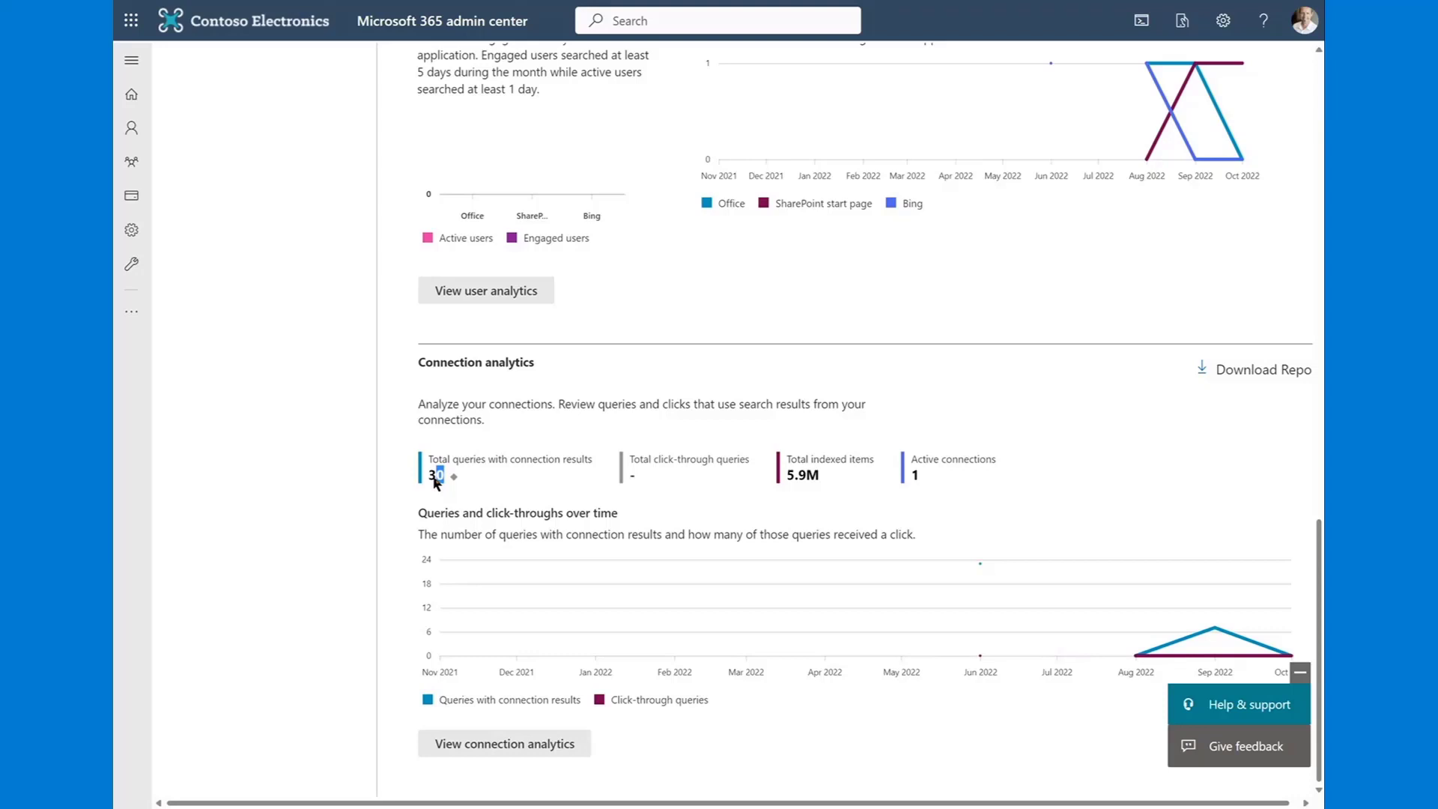
left_click_drag(435, 480, 431, 483)
left_click(498, 487)
left_click_drag(824, 475, 786, 479)
left_click(926, 476)
scroll(713, 440, "up", 15)
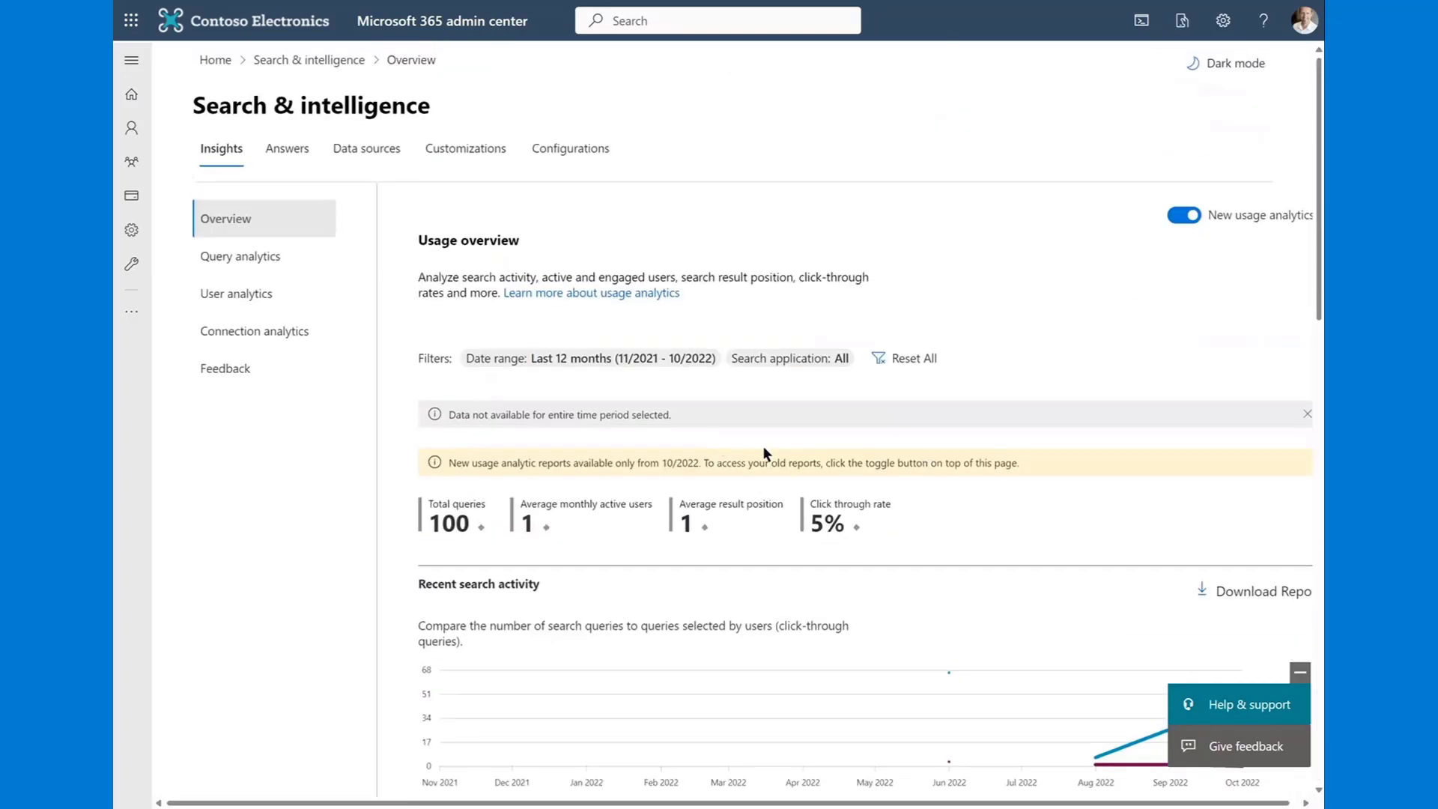
left_click(243, 257)
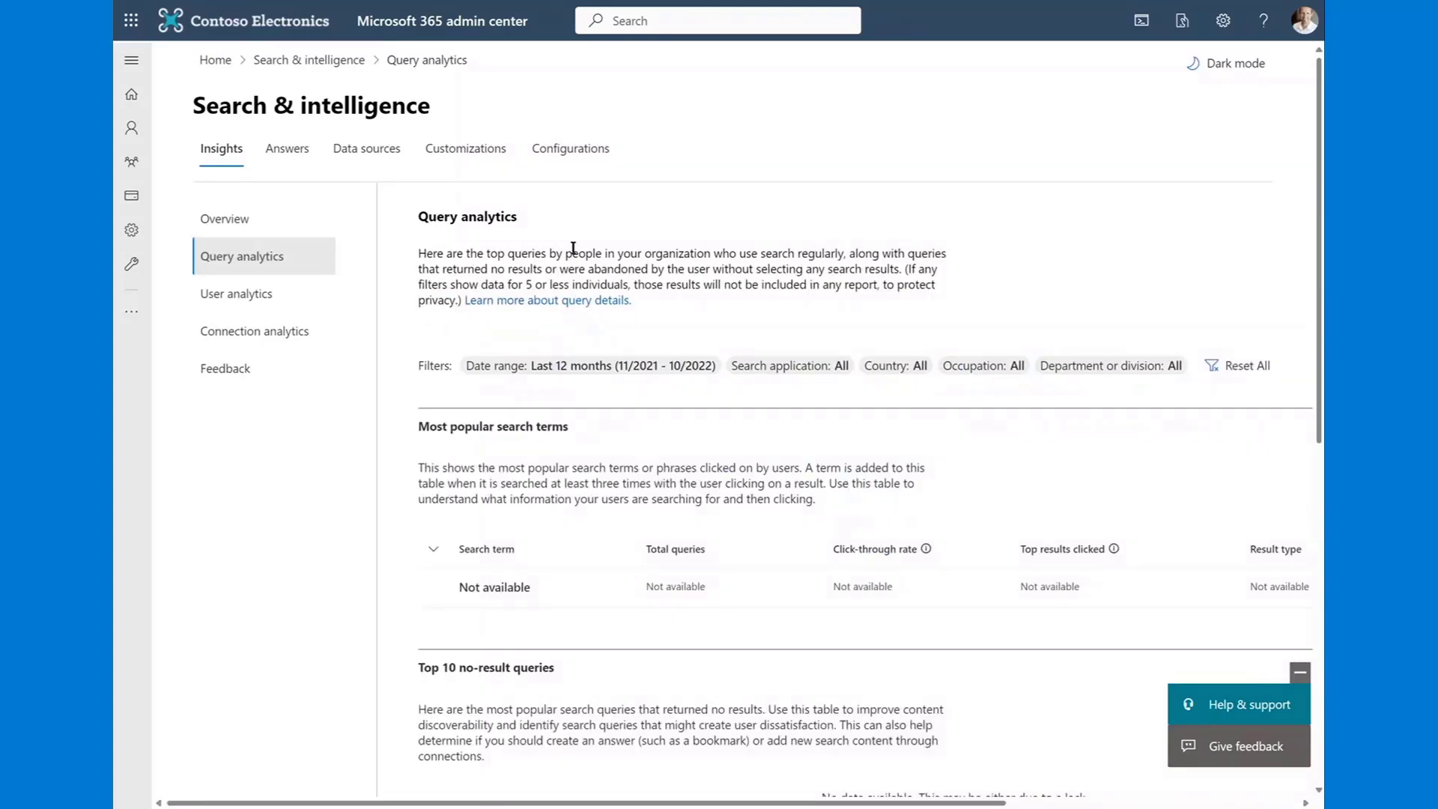
scroll(573, 248, "down", 1)
scroll(504, 310, "down", 5)
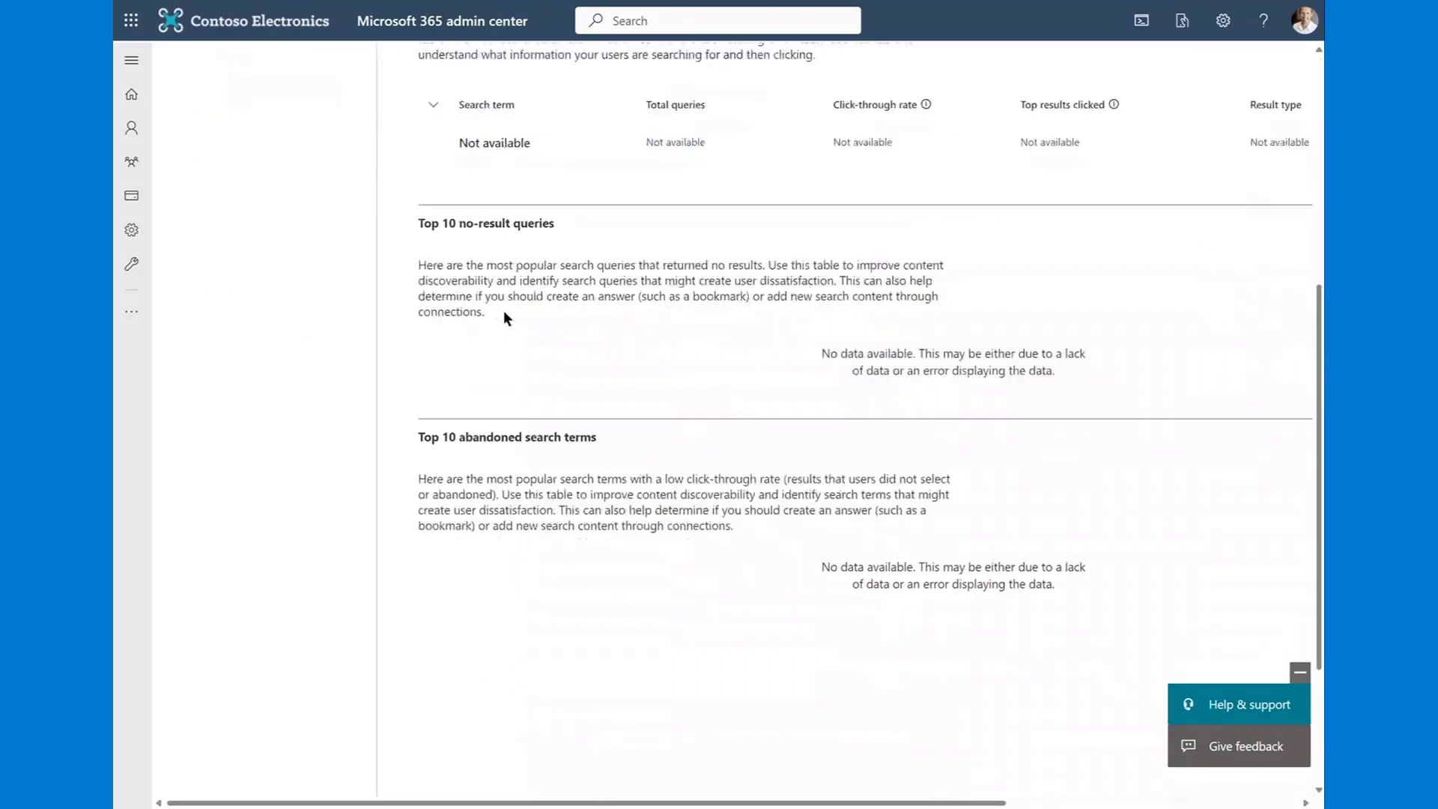
scroll(503, 312, "up", 6)
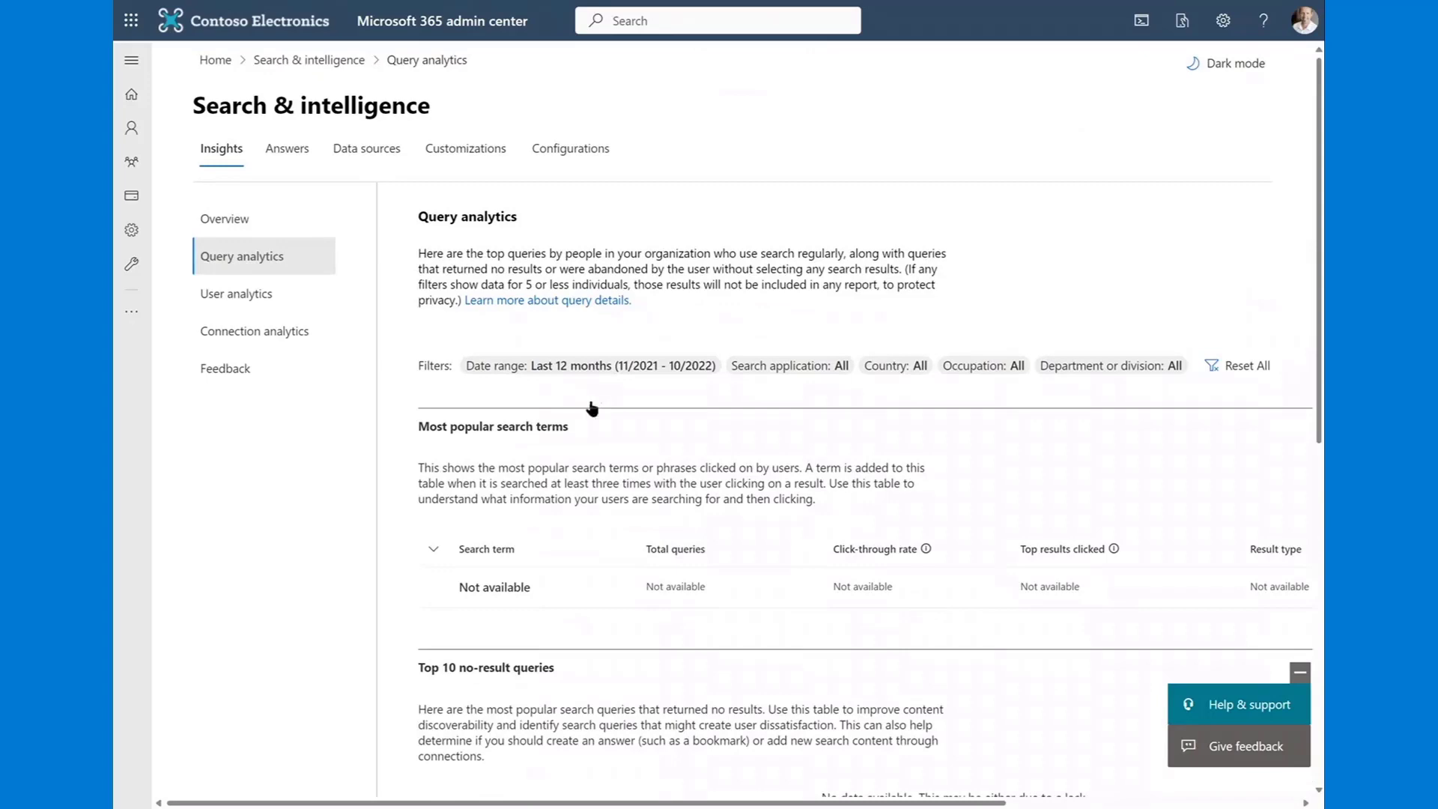
scroll(592, 408, "down", 5)
scroll(588, 287, "down", 3)
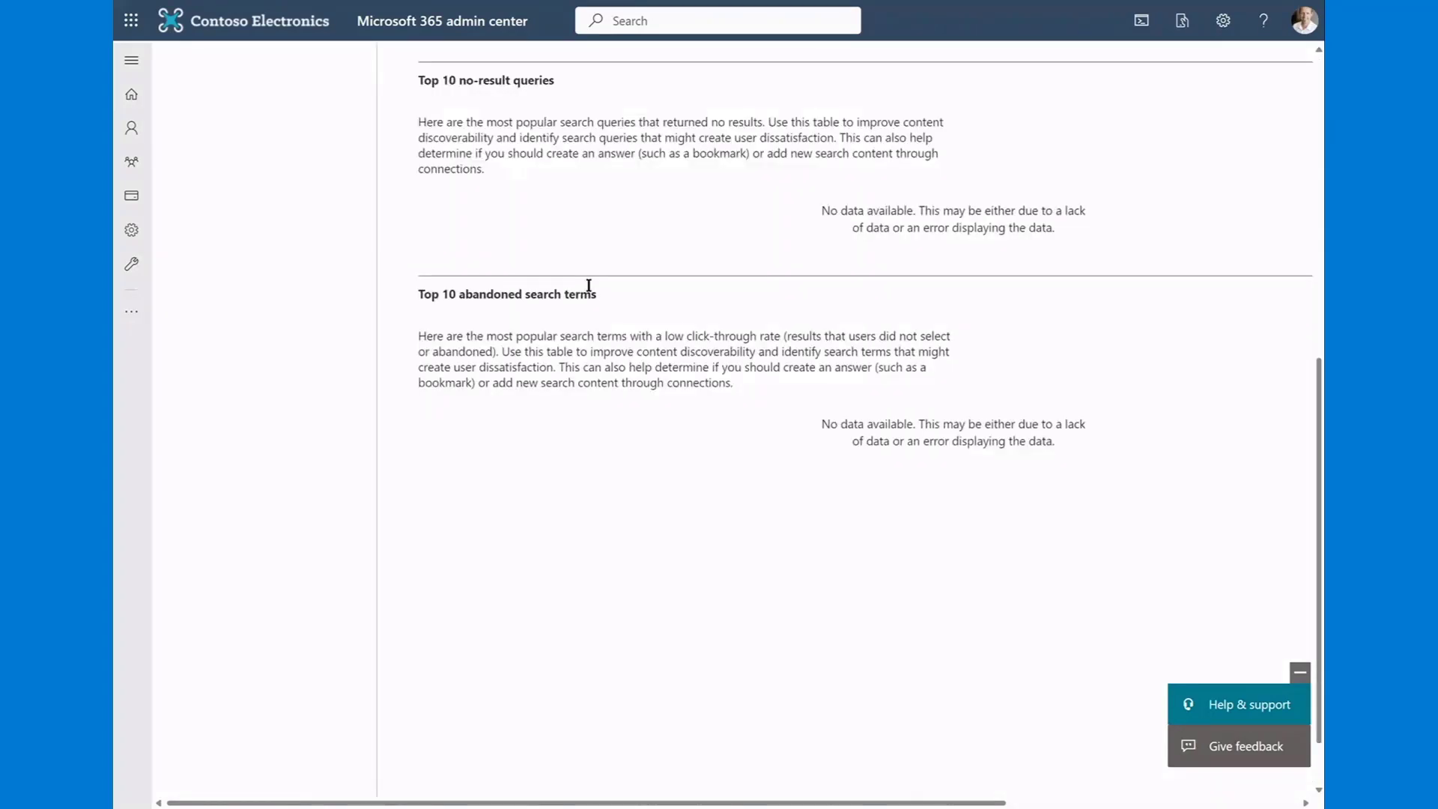
scroll(584, 289, "up", 9)
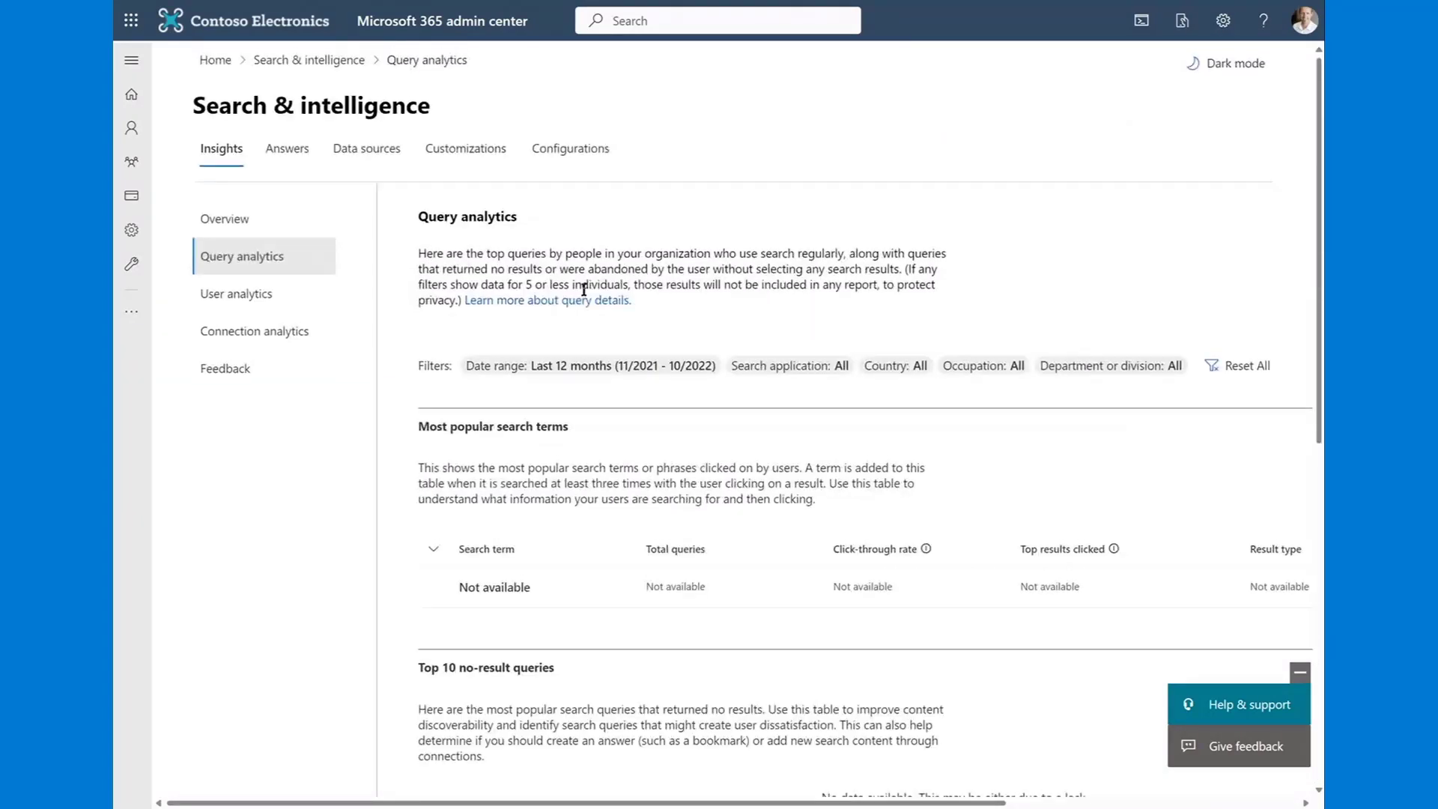
Step: Open User analytics and review the Active users and Engaged users charts per search application
left_click(216, 297)
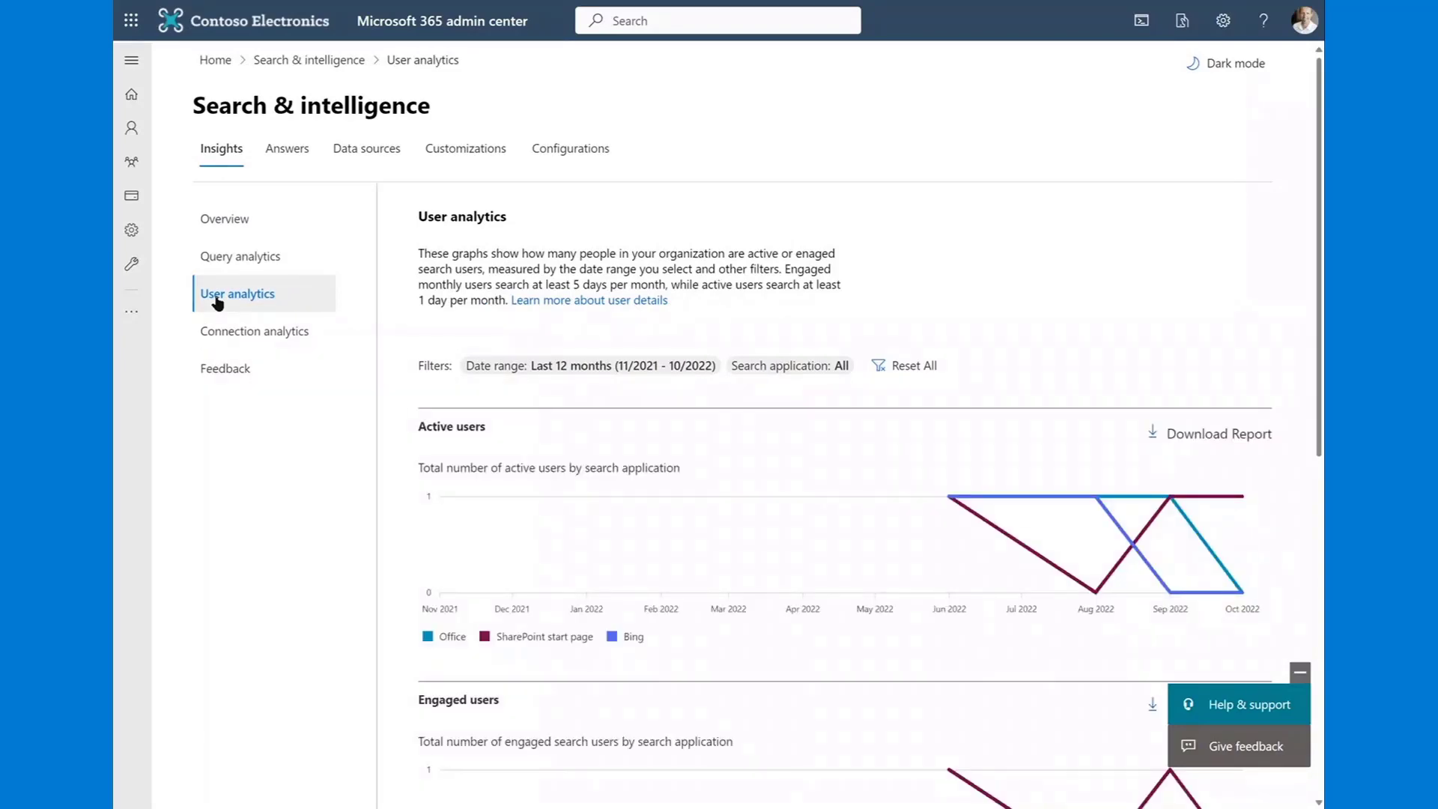
scroll(718, 435, "down", 3)
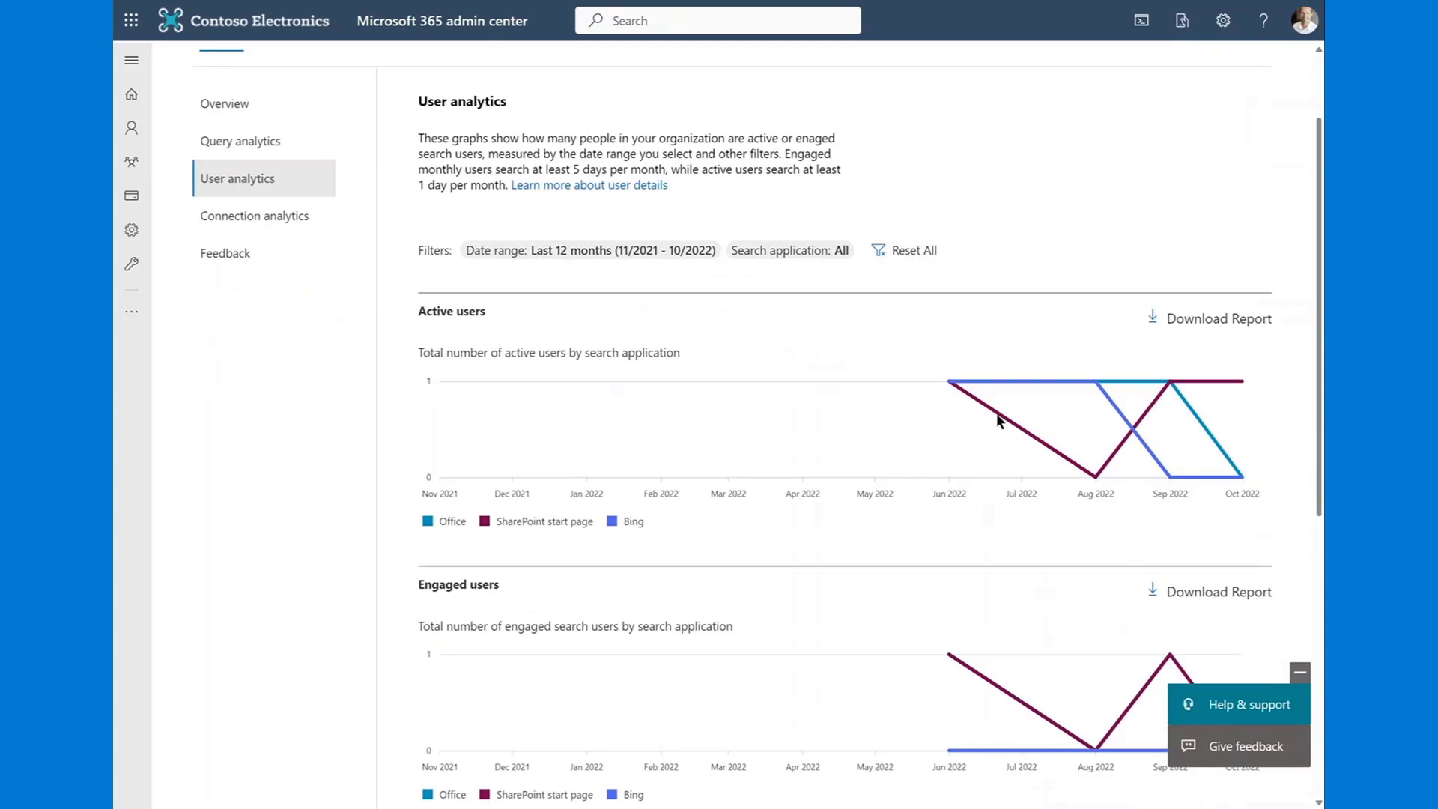
mouse_move(1109, 426)
scroll(328, 437, "down", 2)
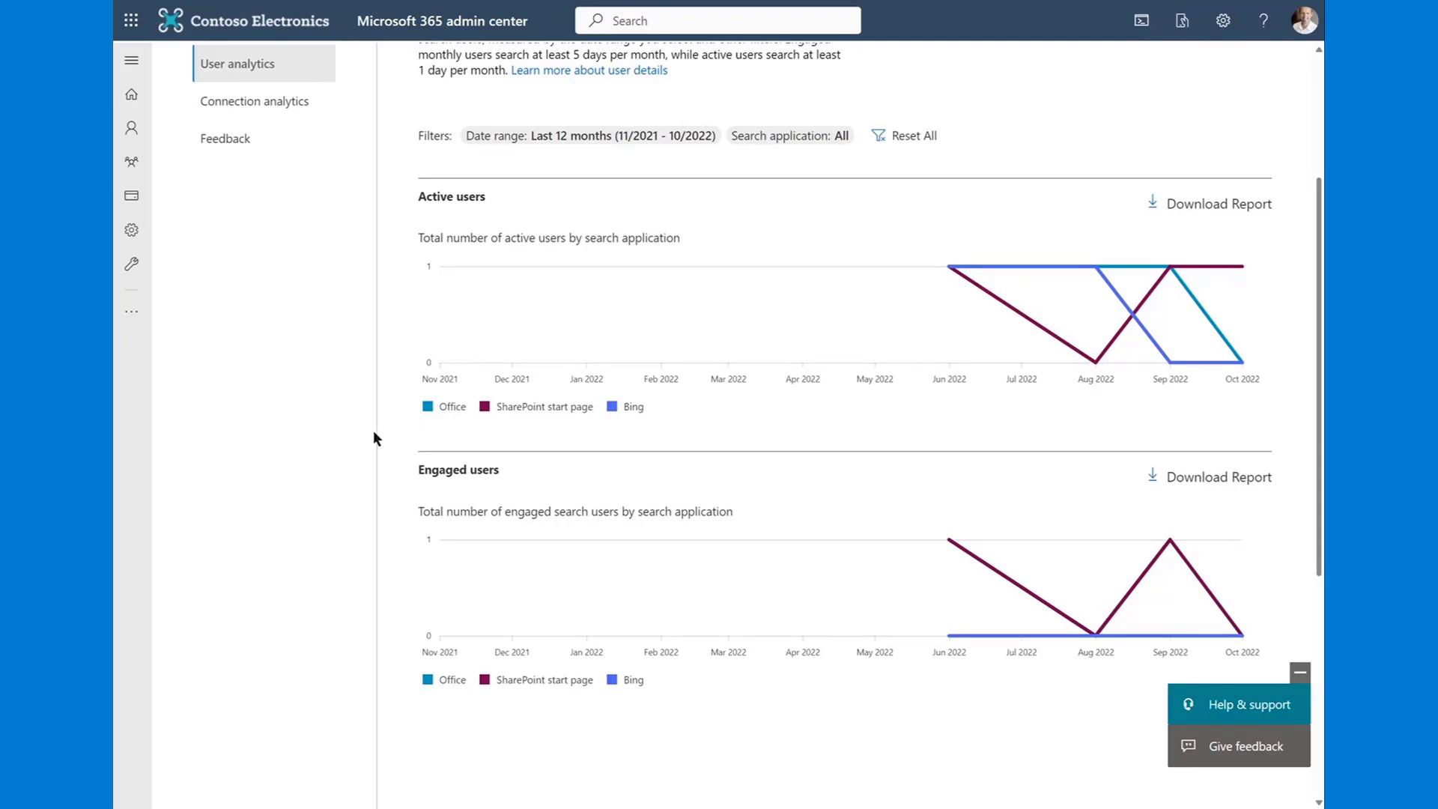
scroll(899, 549, "down", 2)
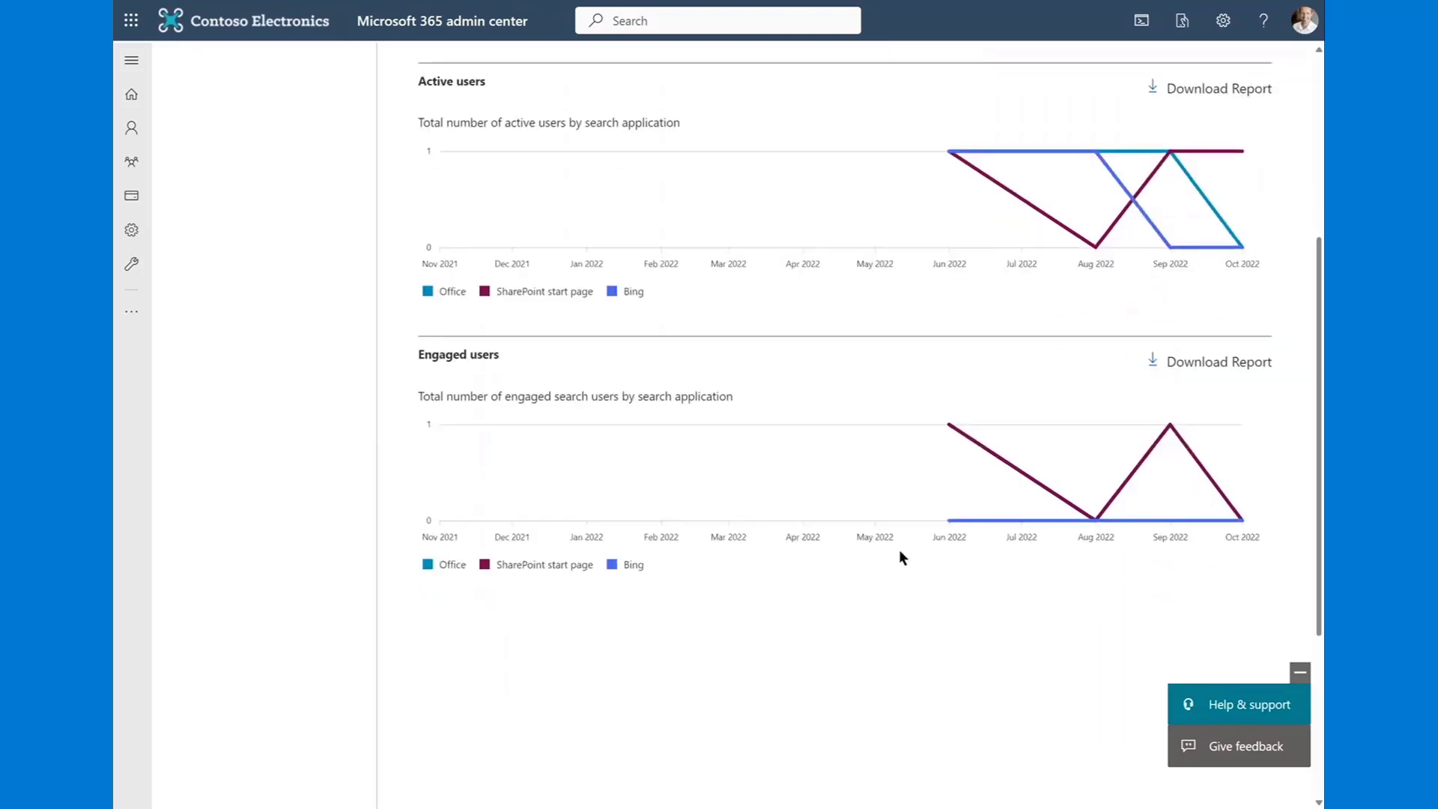
left_click(638, 570)
left_click(428, 563)
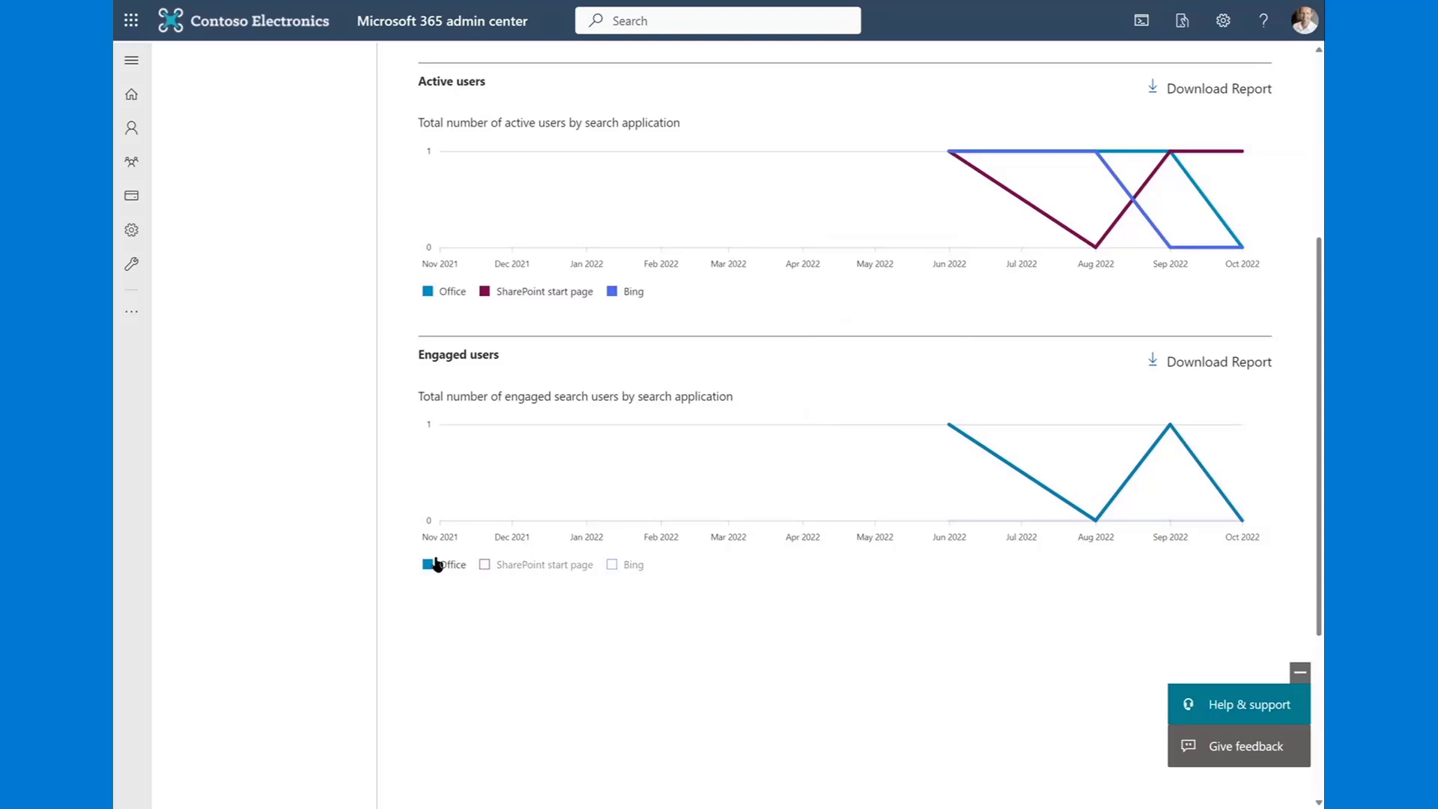
left_click(437, 563)
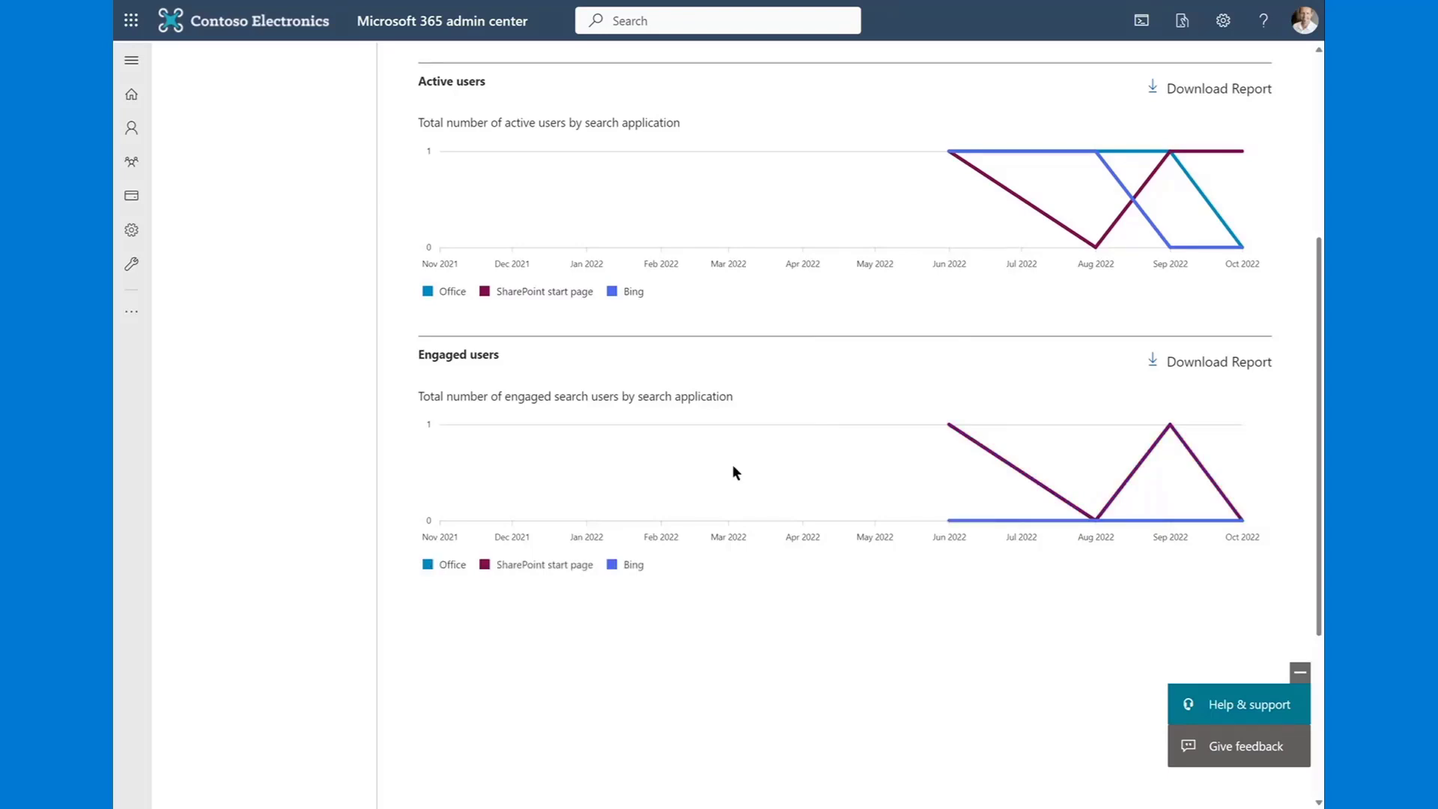
scroll(778, 524, "up", 3)
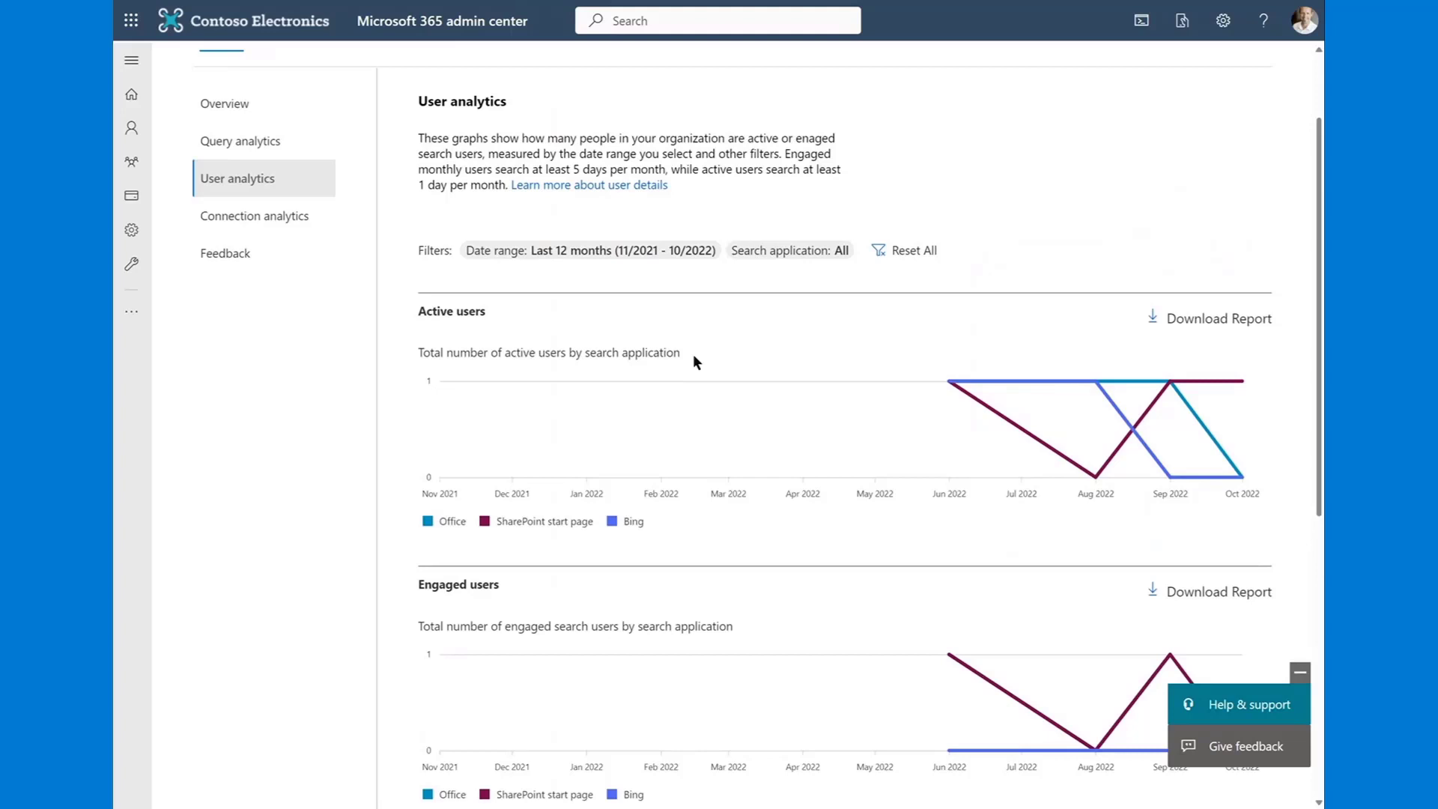
scroll(973, 450, "up", 2)
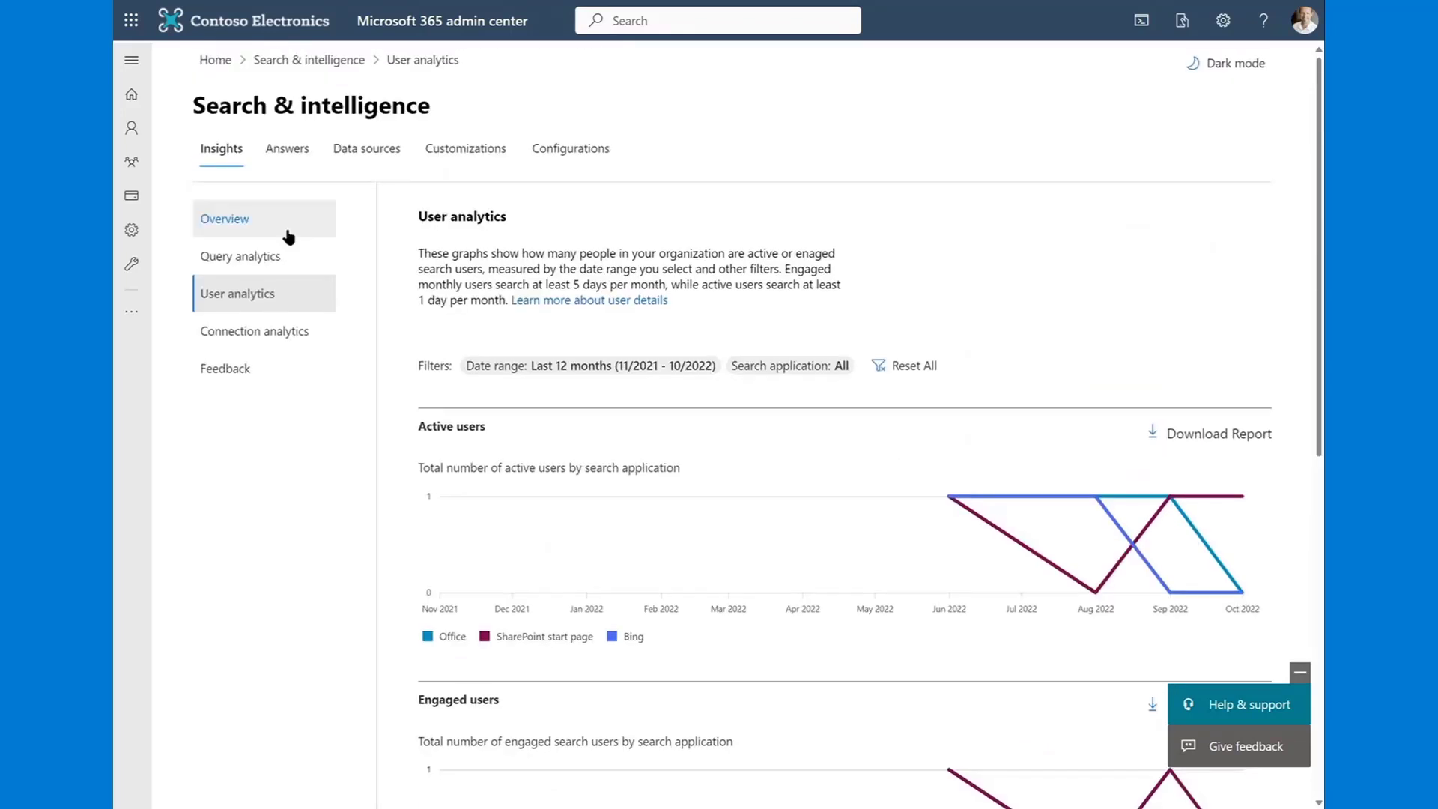
scroll(671, 494, "down", 4)
left_click(526, 565)
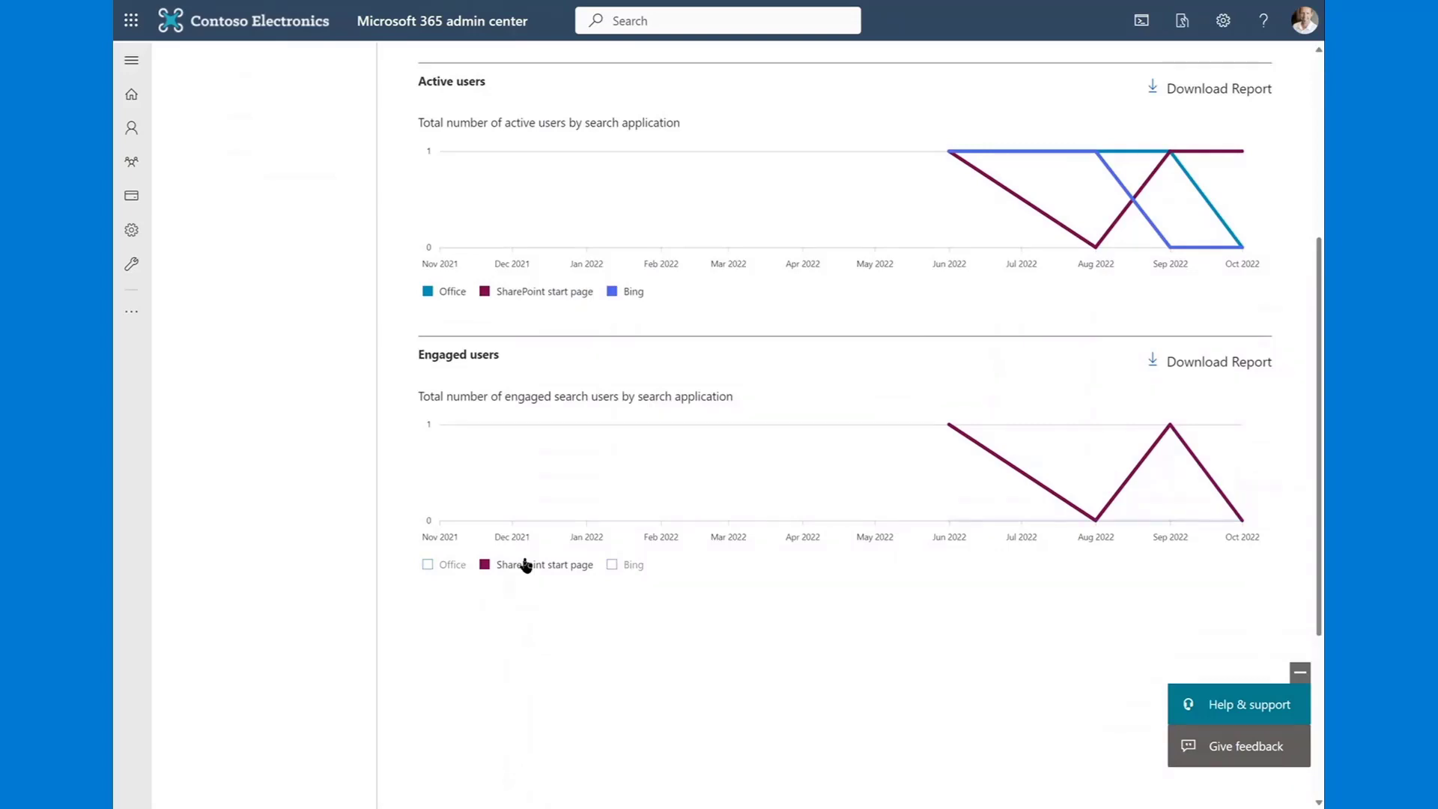
left_click(526, 566)
scroll(528, 556, "down", 4)
scroll(529, 555, "up", 10)
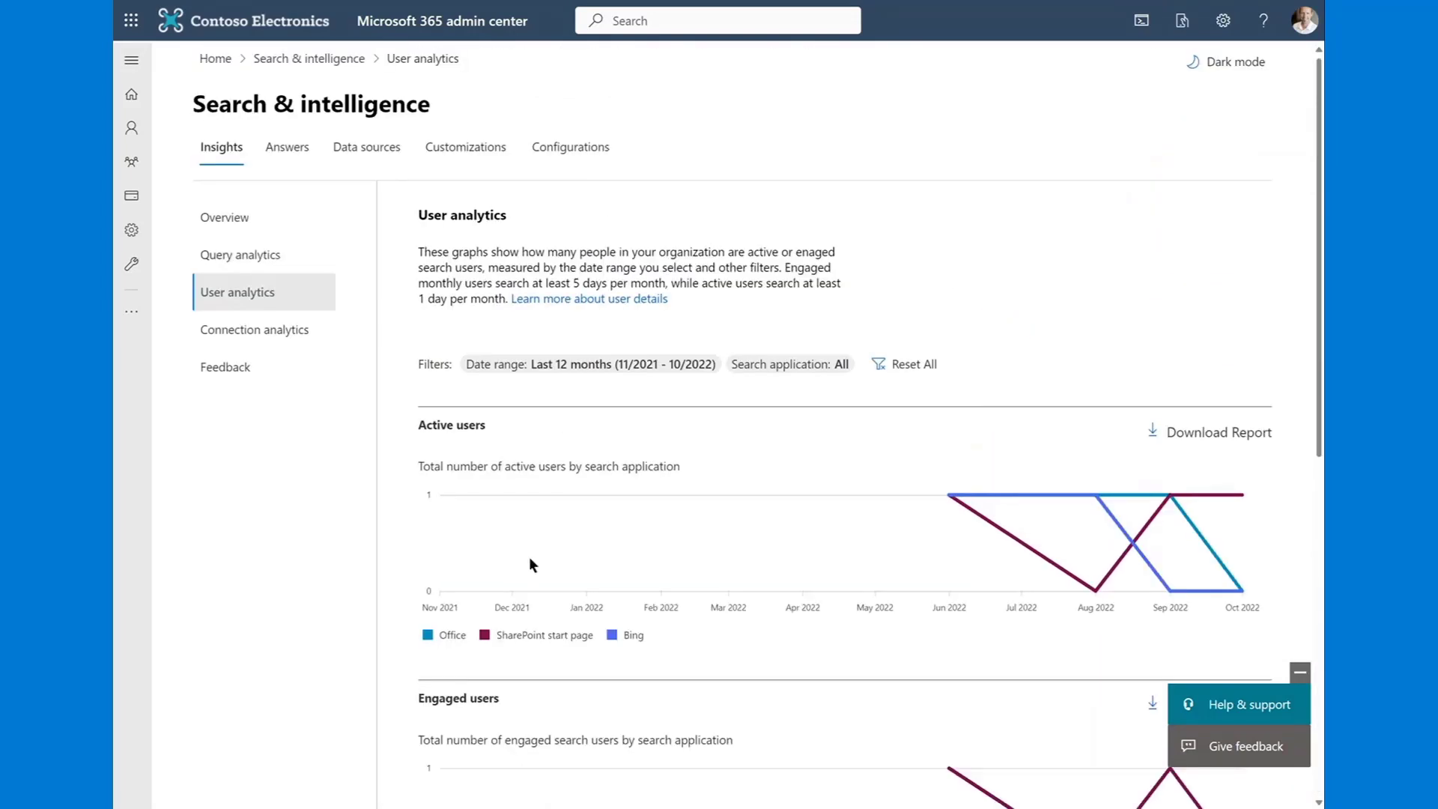
Step: Open the Connection analytics report and inspect its chart bars
left_click(254, 330)
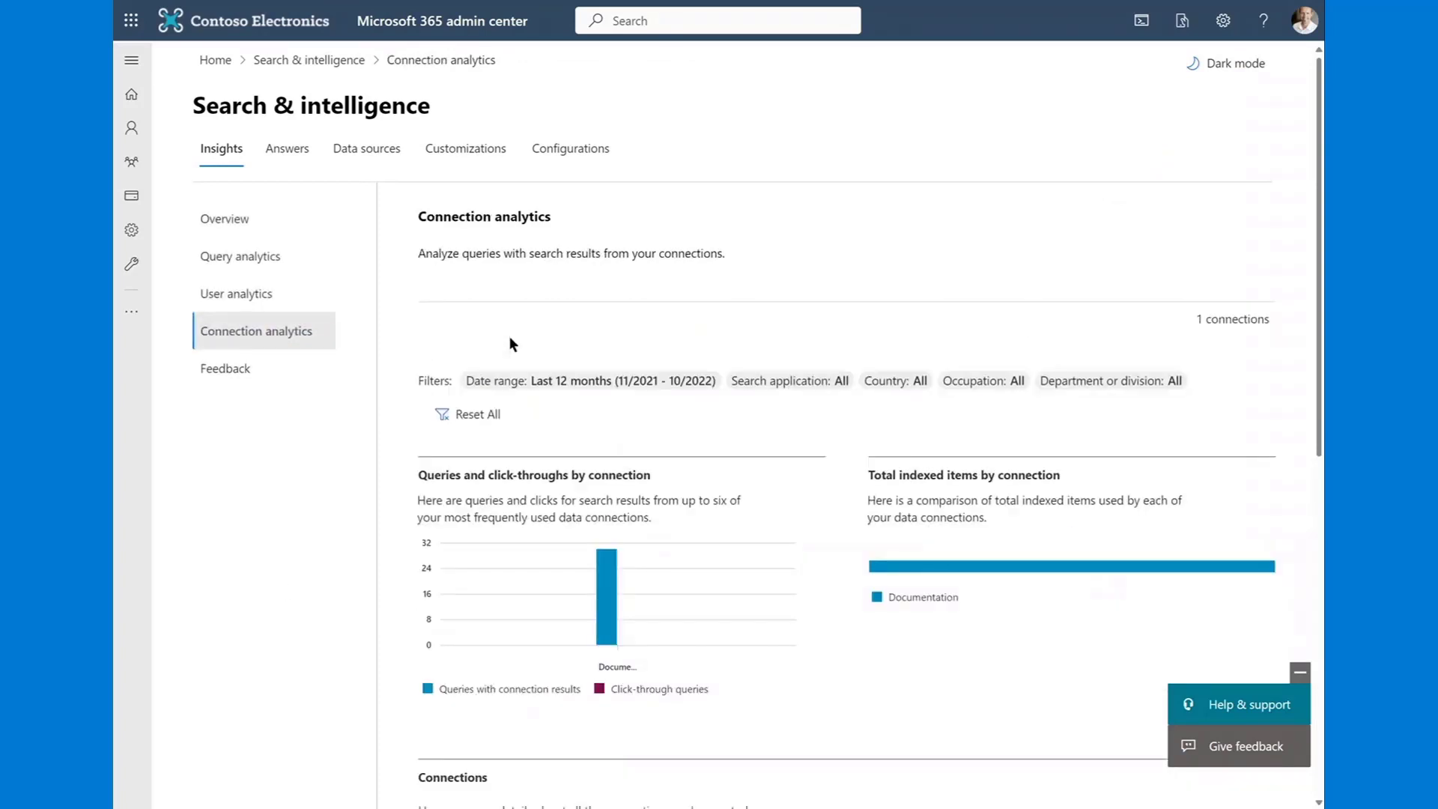
scroll(515, 367, "down", 2)
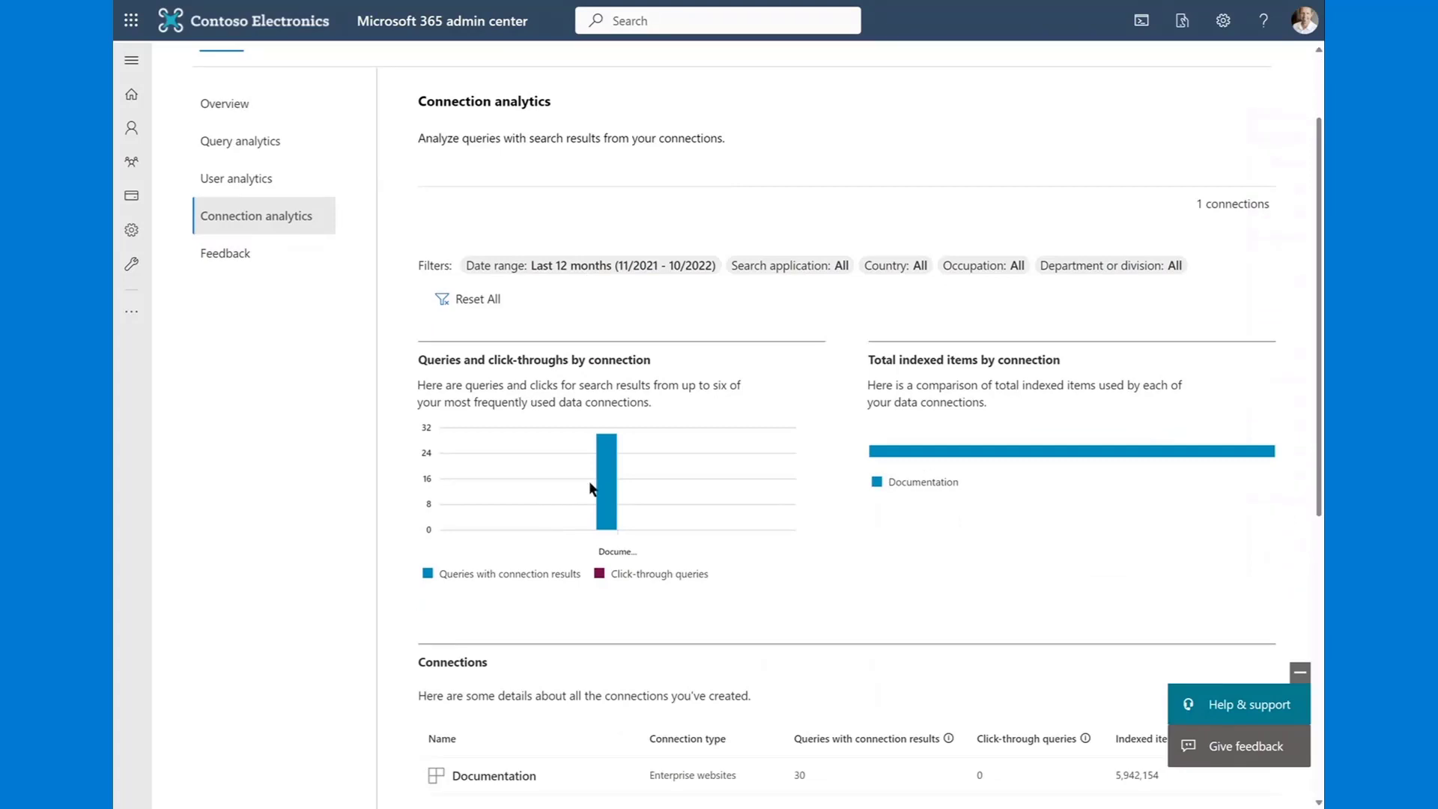
mouse_move(613, 490)
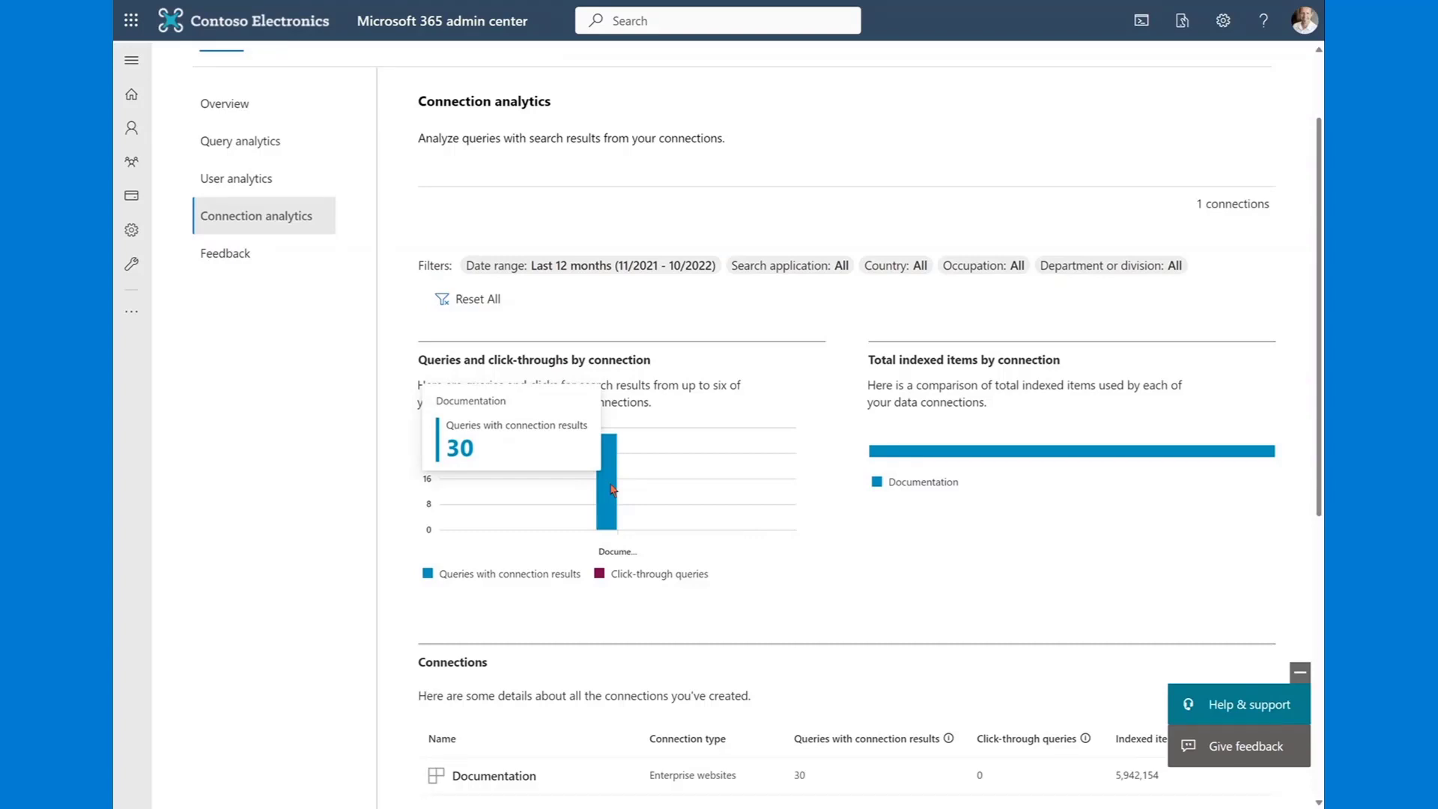
mouse_move(934, 459)
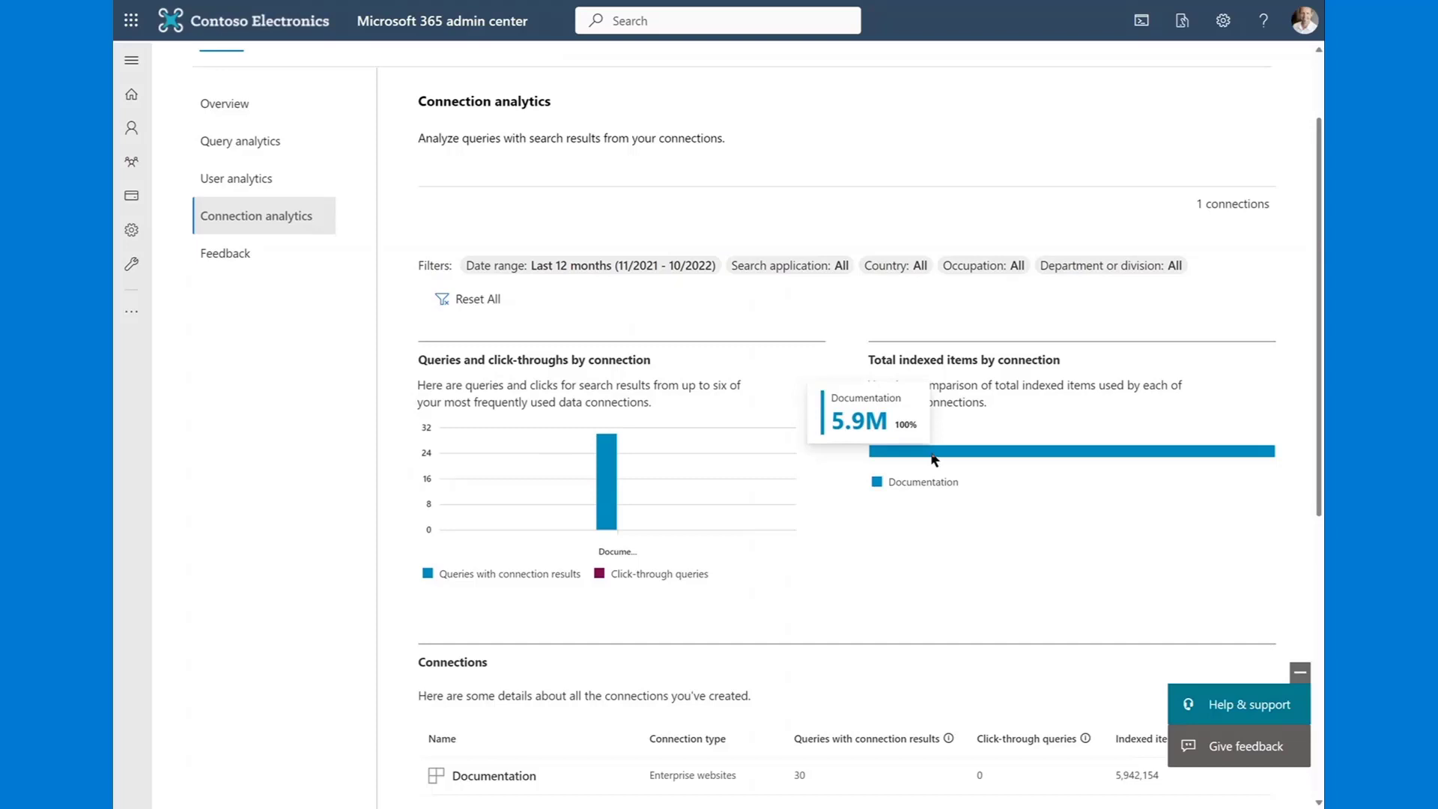
Step: Select the Documentation connection, showing 30 queries and 5,942,154 indexed items
scroll(797, 437, "down", 3)
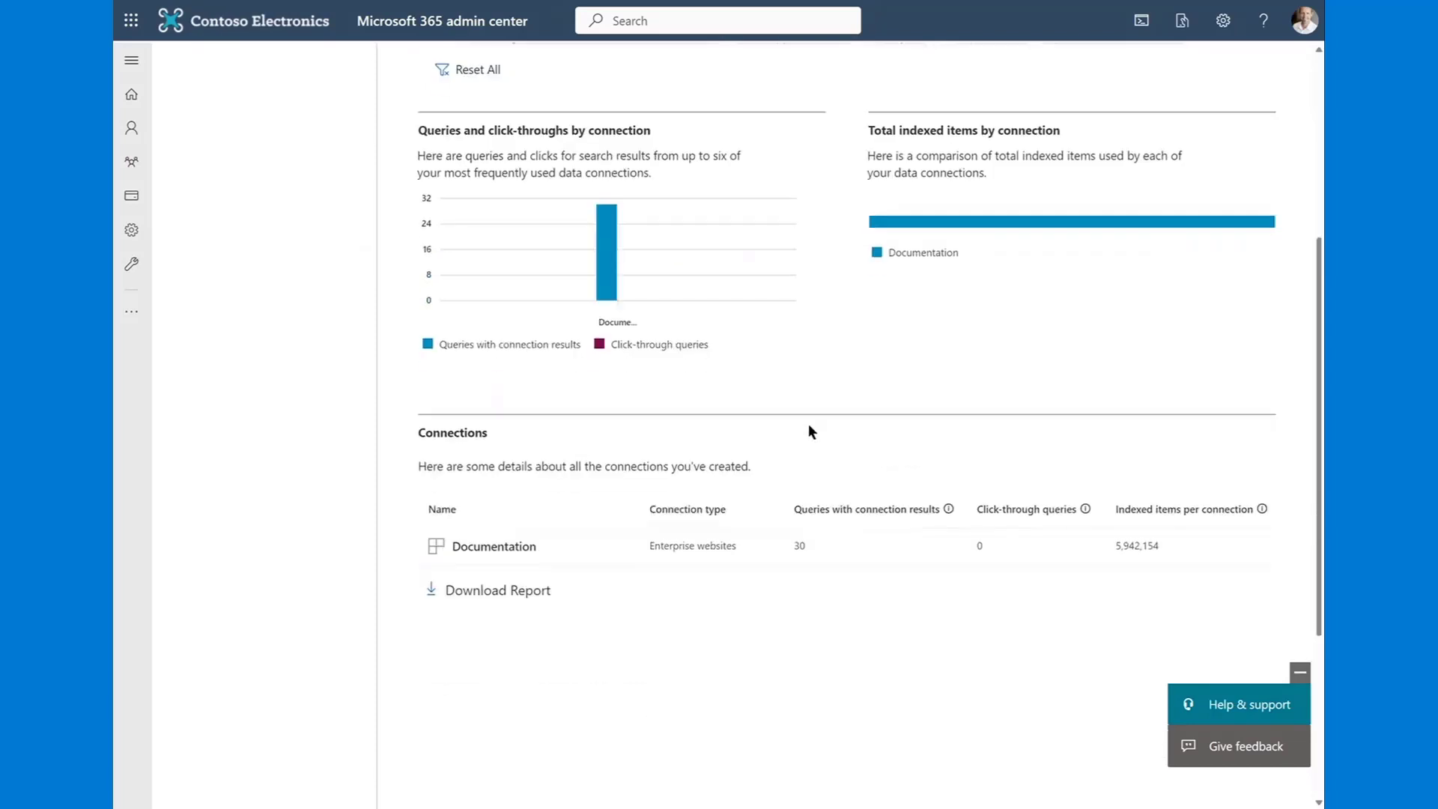
left_click(588, 546)
scroll(843, 546, "up", 5)
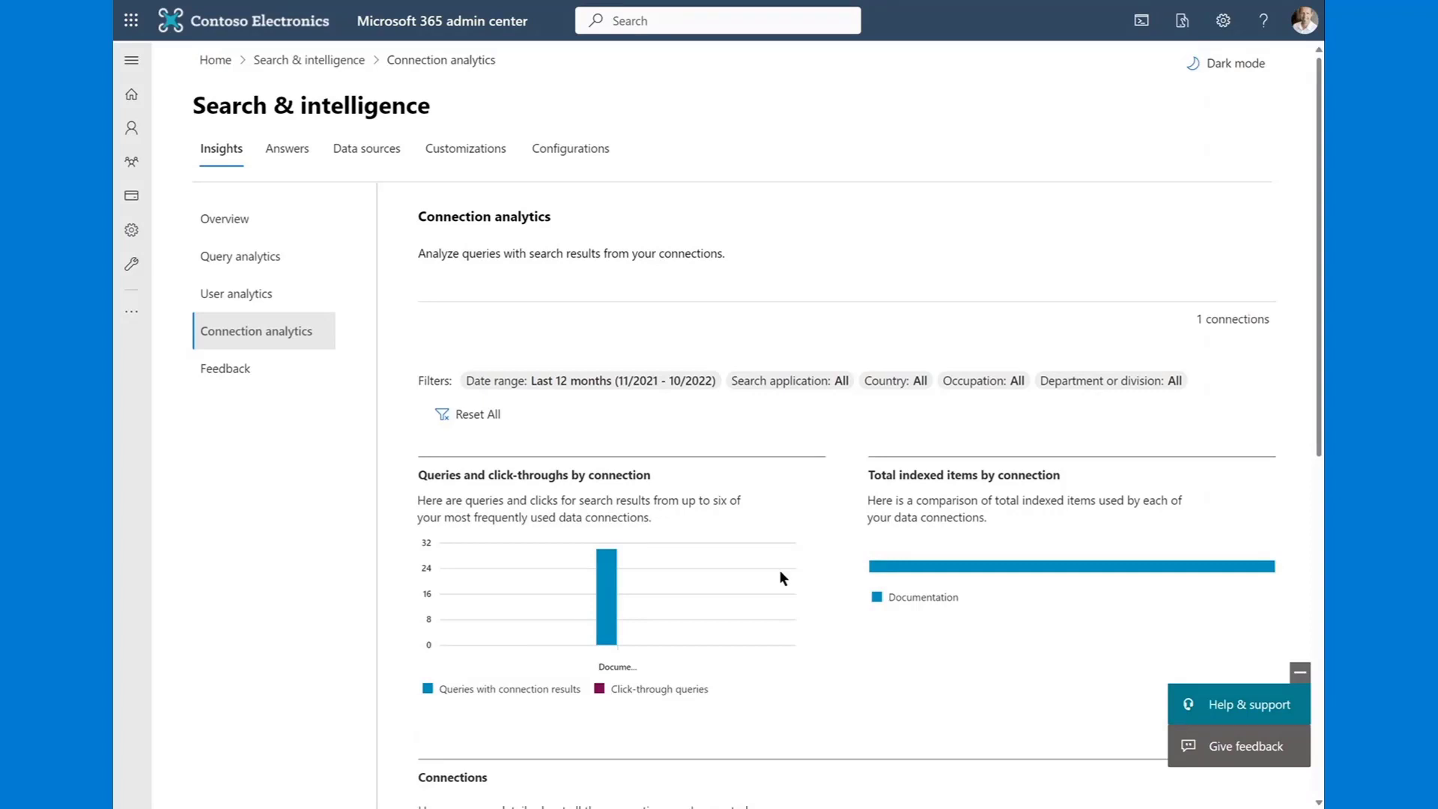
Step: Switch back to the Insights Overview page for total queries, active users and click-through rate
left_click(225, 218)
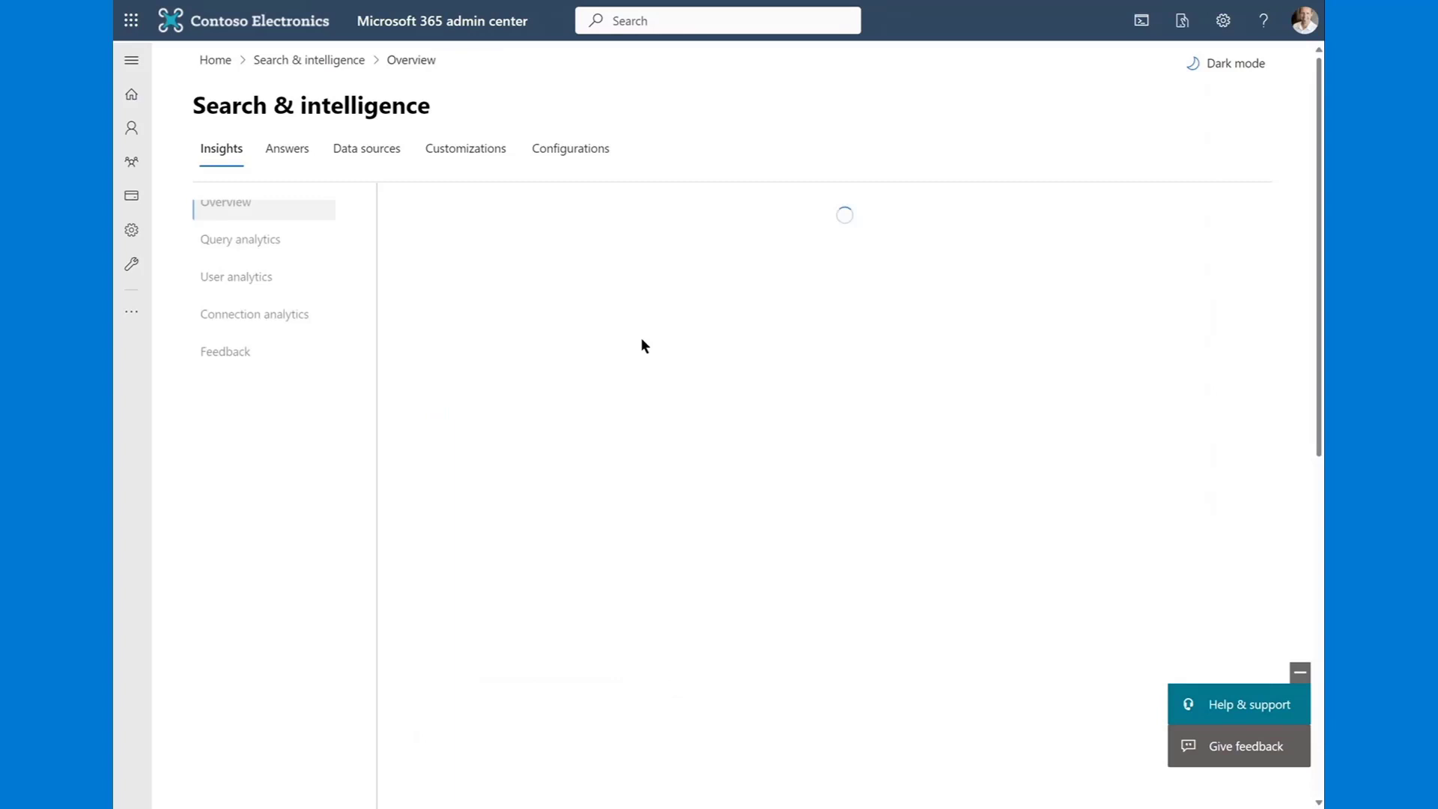